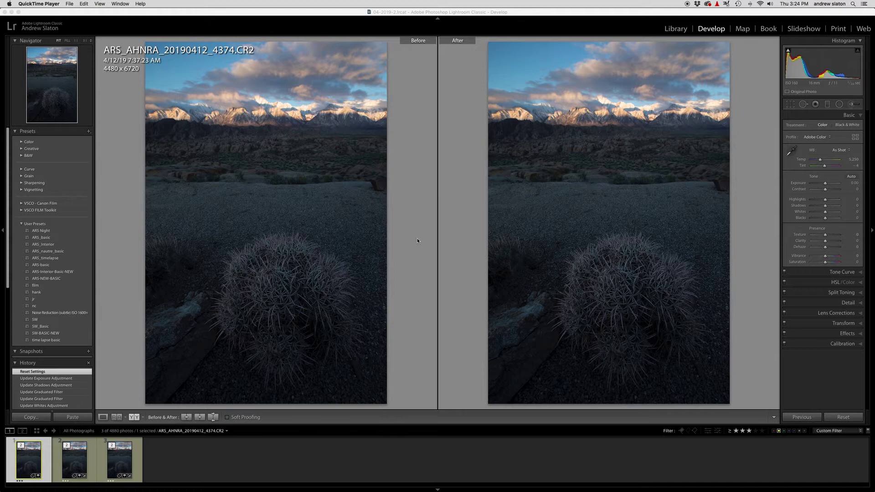
Switch to Lightroom Classic and show frame ARS_AHNRA_20190412_4376.CR2 in the before/after comparison
{"action": "left_click", "coordinate": [286, 16]}
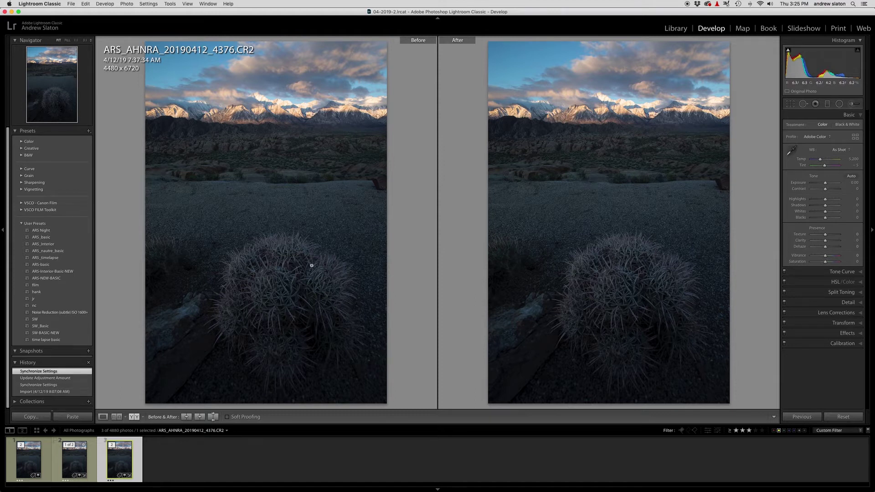
{"action": "left_click", "coordinate": [835, 272]}
Show frame 4374 alone at 1:1 and check the gravel, rocks and mountain peaks for sharpness
{"action": "left_click", "coordinate": [836, 251]}
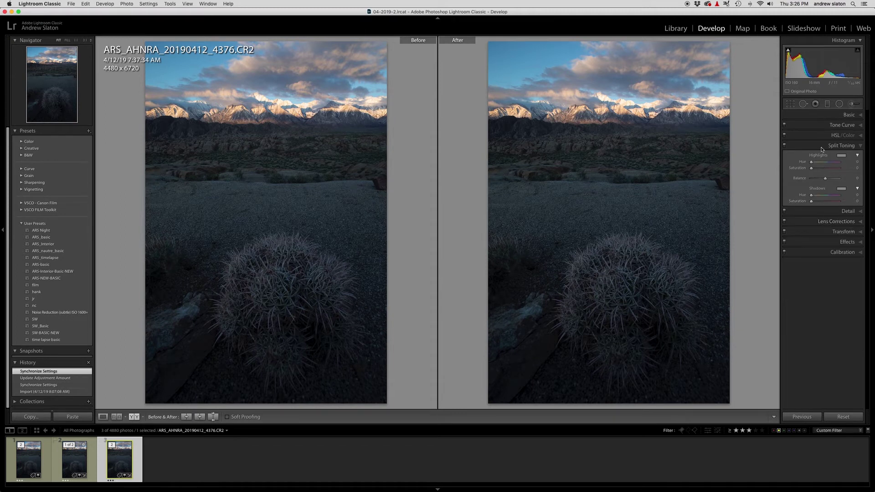
{"action": "left_click", "coordinate": [843, 115]}
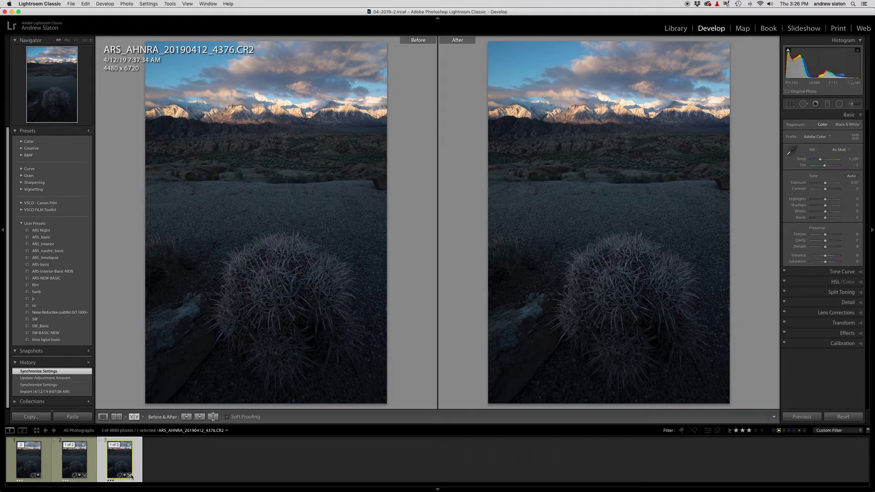
{"action": "left_click", "coordinate": [24, 465]}
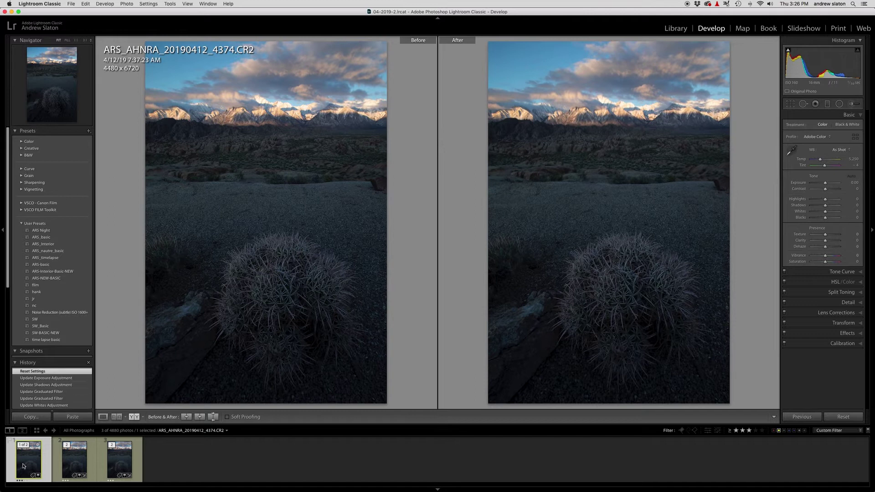
{"action": "left_click", "coordinate": [624, 299]}
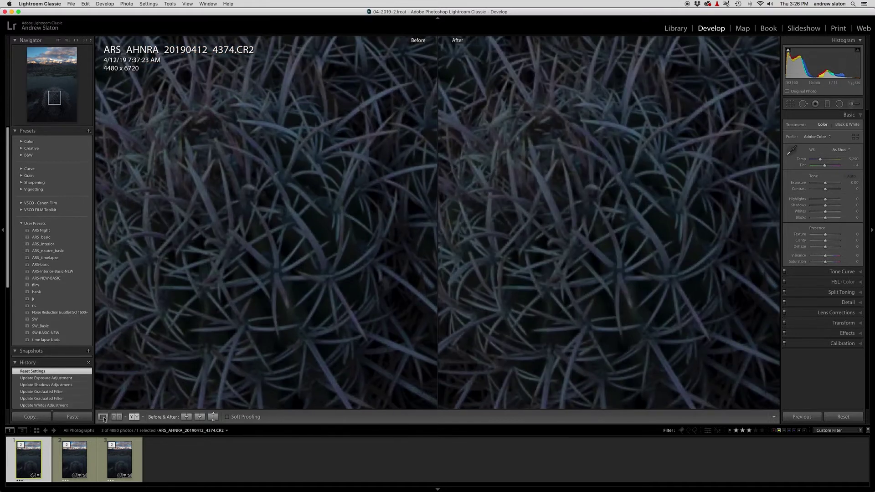
{"action": "key", "text": "y"}
{"action": "left_click", "coordinate": [457, 240]}
{"action": "left_click", "coordinate": [436, 351]}
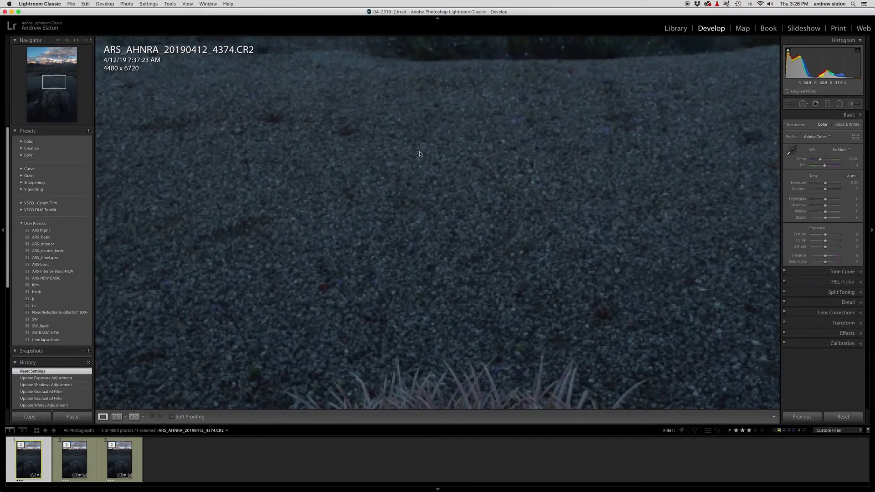
{"action": "left_click", "coordinate": [410, 99]}
{"action": "left_click_drag", "start_coordinate": [425, 137], "coordinate": [433, 358]}
{"action": "left_click_drag", "start_coordinate": [392, 173], "coordinate": [389, 318]}
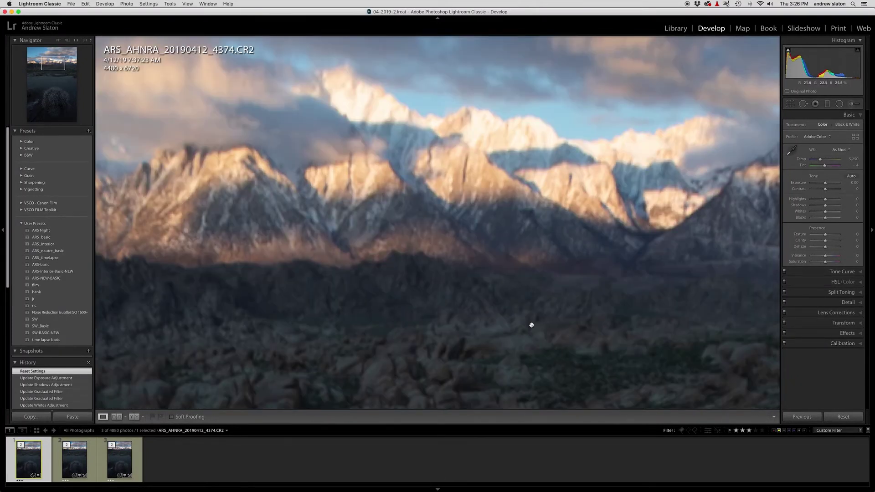
{"action": "left_click", "coordinate": [335, 328]}
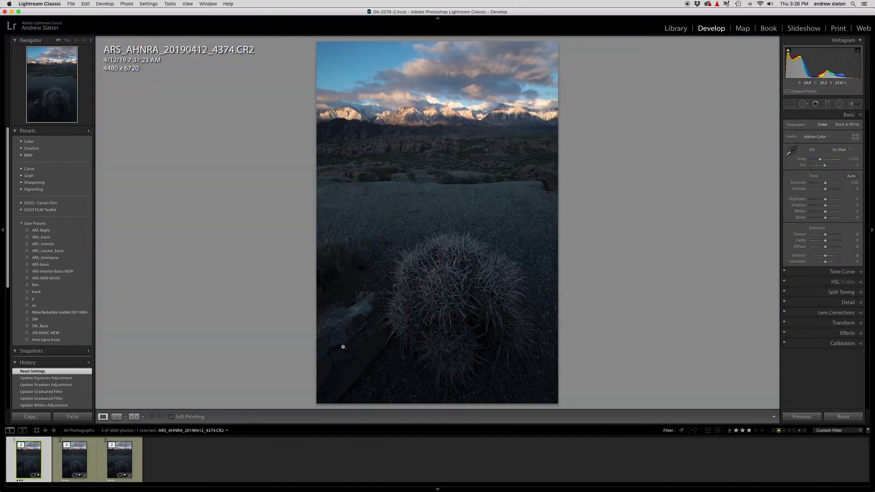
Check frames 4375 and 4376 at 1:1 on the hillside and mountains, then reselect frame 4374
{"action": "left_click", "coordinate": [74, 460]}
{"action": "left_click", "coordinate": [440, 210]}
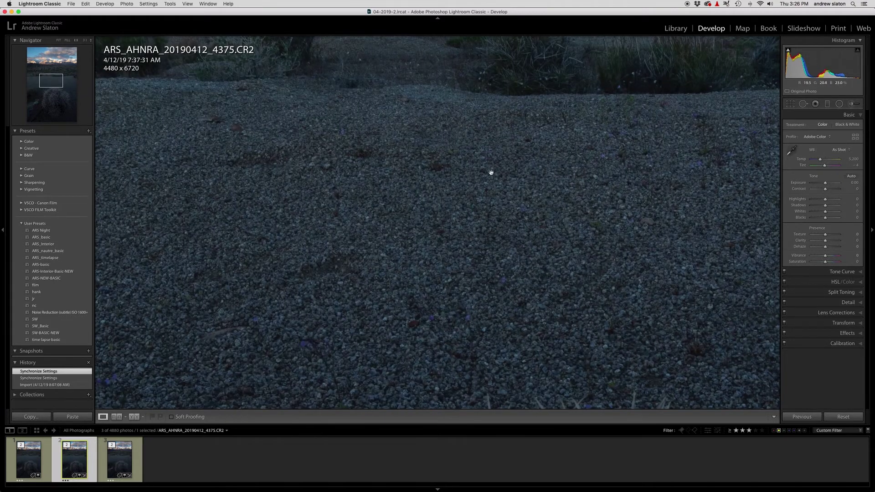
{"action": "left_click_drag", "start_coordinate": [490, 174], "coordinate": [506, 410]}
{"action": "left_click_drag", "start_coordinate": [462, 195], "coordinate": [420, 278]}
{"action": "key", "text": "Right"}
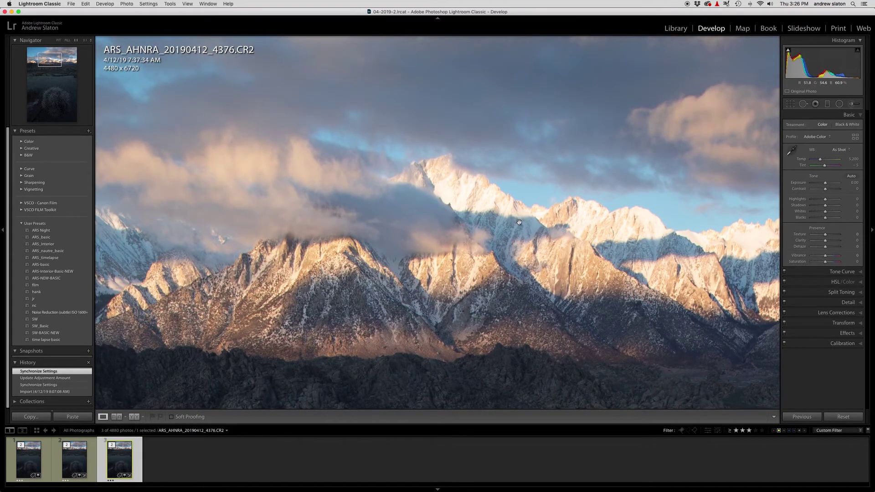
{"action": "left_click", "coordinate": [533, 231]}
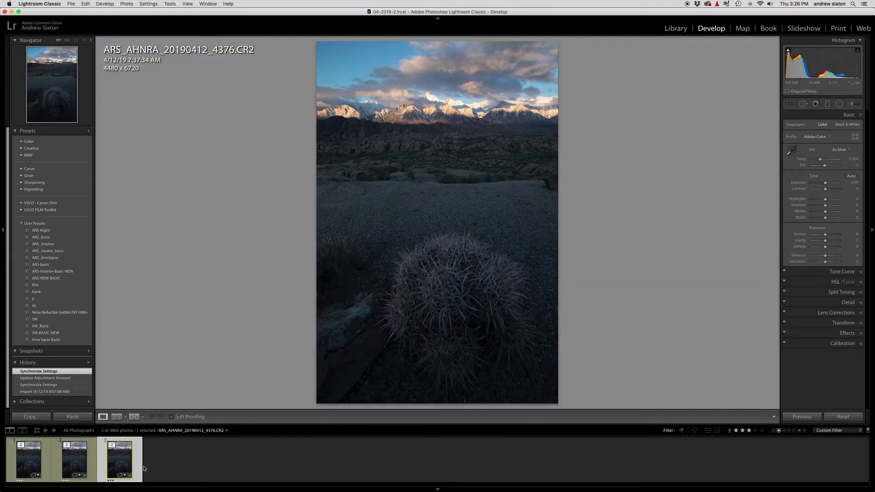
{"action": "left_click", "coordinate": [33, 466]}
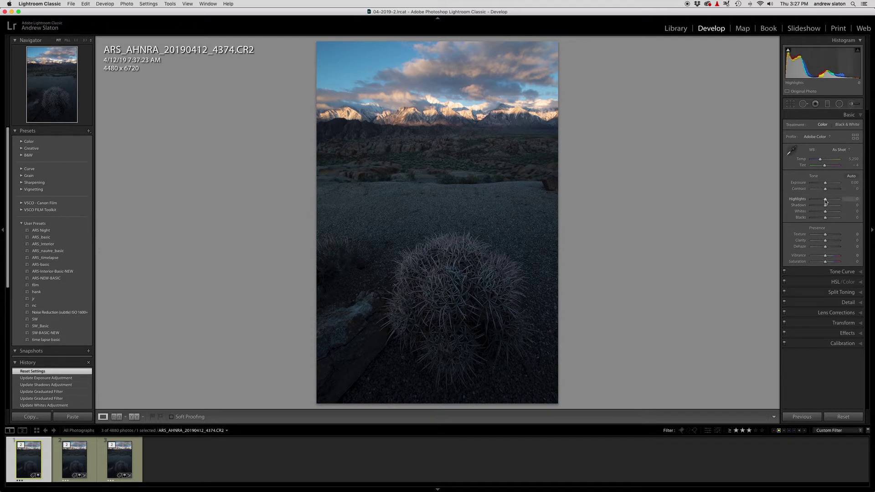
Drag Highlights on frame 4374 to -49 and check shadow clipping on the histogram
{"action": "left_click_drag", "start_coordinate": [826, 201], "coordinate": [819, 201]}
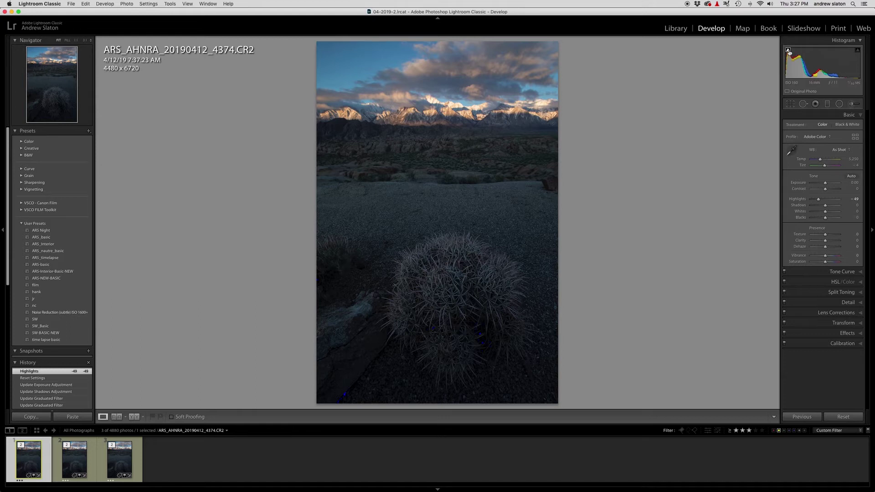
{"action": "left_click", "coordinate": [789, 52]}
{"action": "left_click", "coordinate": [846, 272]}
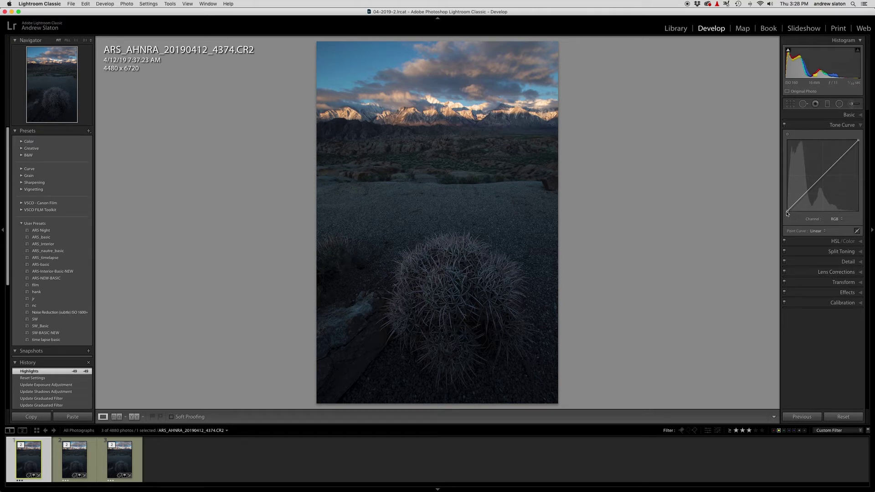
Lift the tone curve's black point to about 5%, then ease Highlights back to -12
{"action": "left_click_drag", "start_coordinate": [788, 211], "coordinate": [786, 208]}
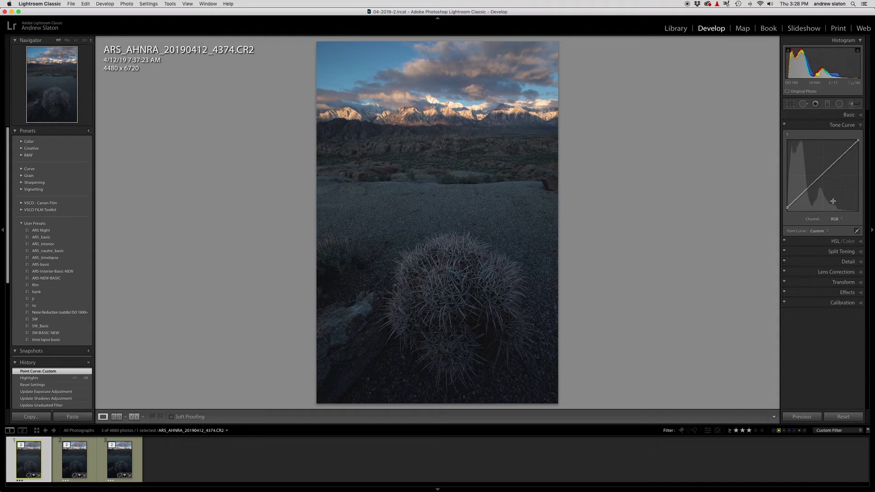
{"action": "left_click", "coordinate": [844, 120]}
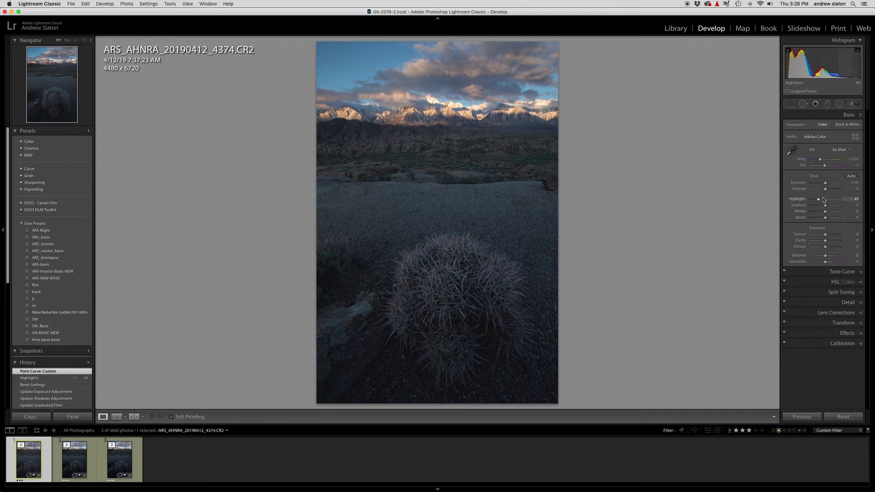
{"action": "left_click_drag", "start_coordinate": [824, 199], "coordinate": [828, 206]}
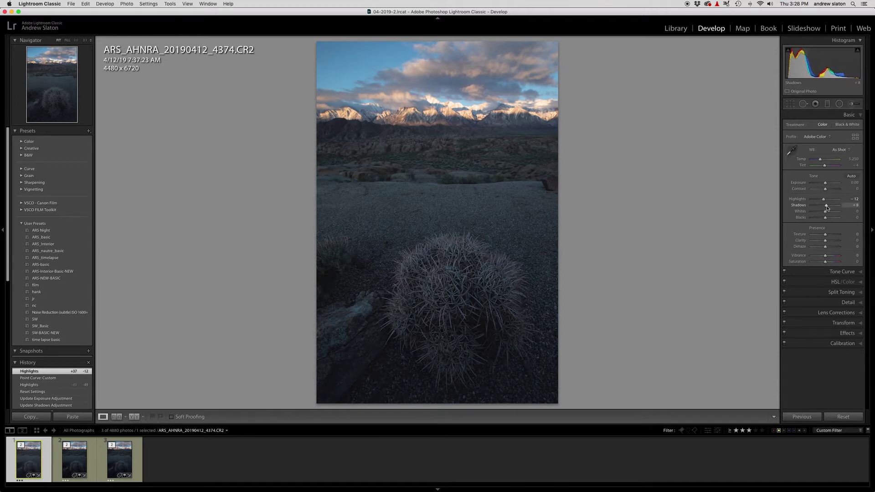
Set Whites -16, Blacks -7, and Texture, Clarity and Dehaze +8, checking the cactus at 1:1
{"action": "left_click_drag", "start_coordinate": [825, 212], "coordinate": [825, 219]}
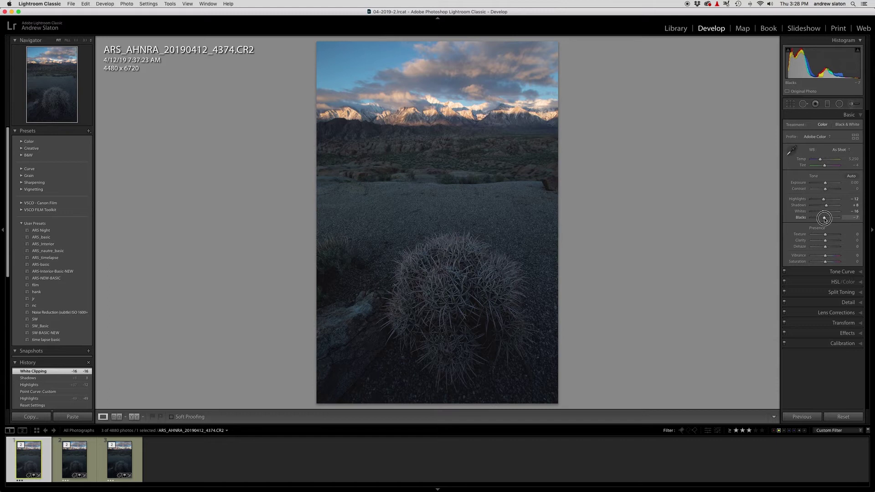
{"action": "left_click_drag", "start_coordinate": [824, 219], "coordinate": [825, 219]}
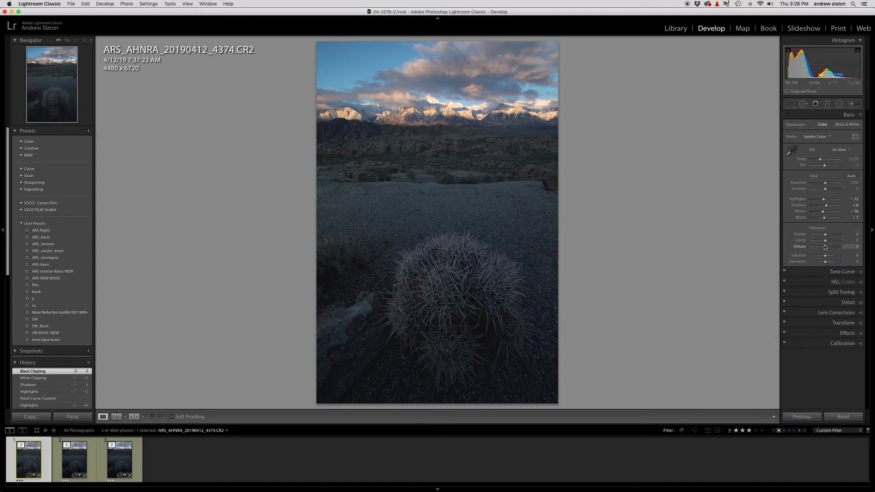
{"action": "left_click_drag", "start_coordinate": [826, 234], "coordinate": [827, 235]}
{"action": "left_click", "coordinate": [452, 265]}
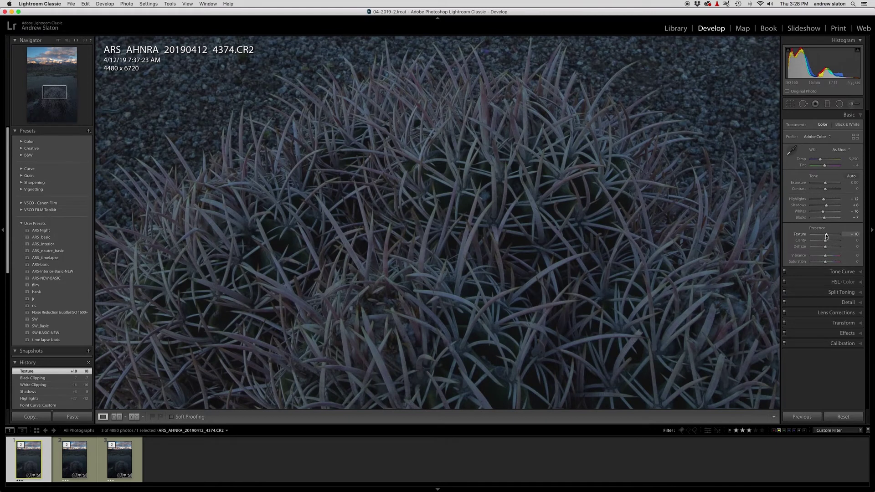
{"action": "left_click_drag", "start_coordinate": [827, 235], "coordinate": [827, 241]}
{"action": "left_click_drag", "start_coordinate": [825, 247], "coordinate": [826, 246]}
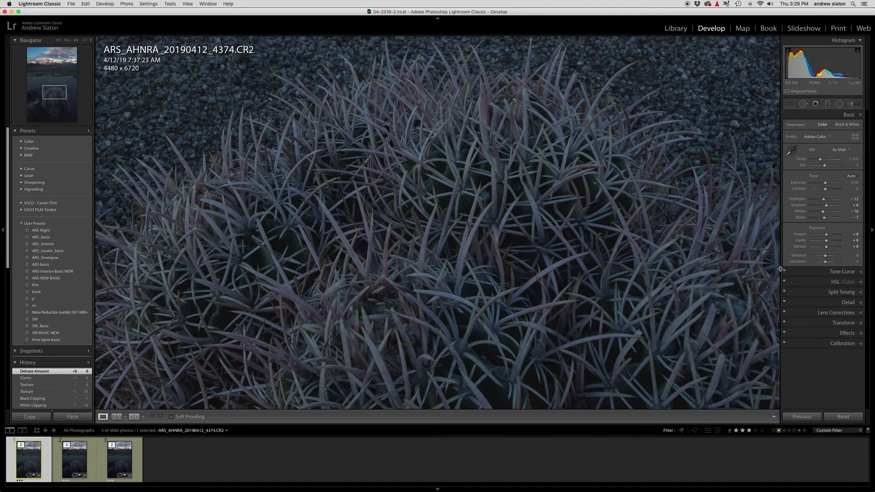
{"action": "left_click", "coordinate": [548, 278]}
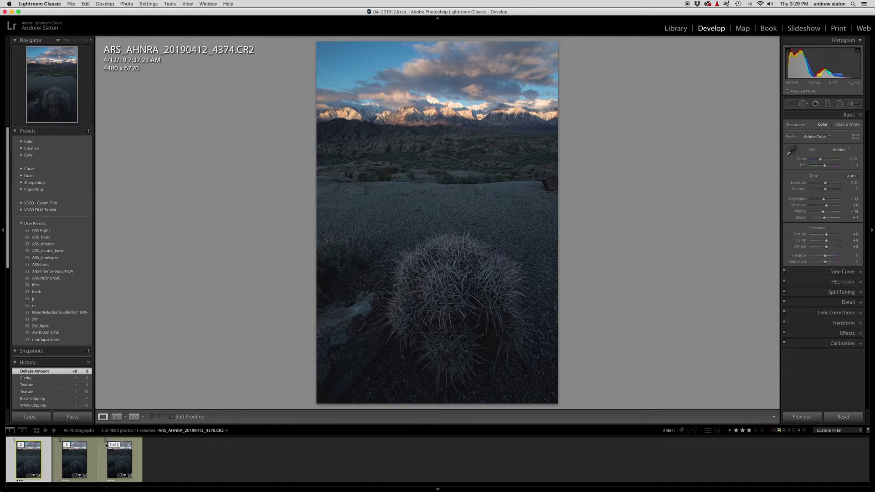
Compare before and after side by side and raise Vibrance and Saturation to +6
{"action": "left_click", "coordinate": [135, 418]}
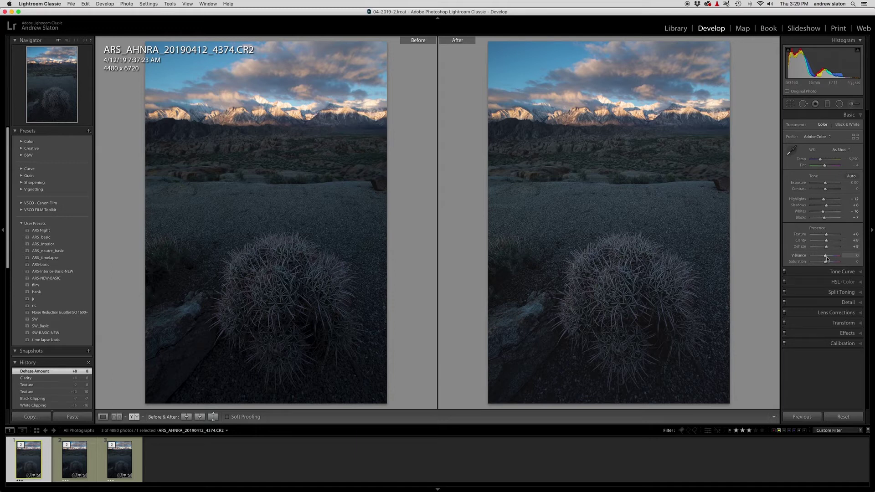
{"action": "left_click_drag", "start_coordinate": [826, 258], "coordinate": [826, 263]}
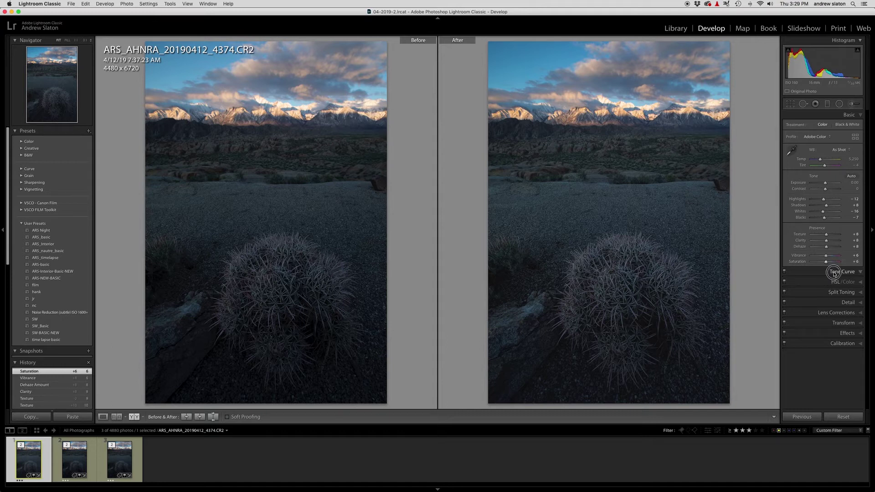
{"action": "left_click", "coordinate": [837, 272]}
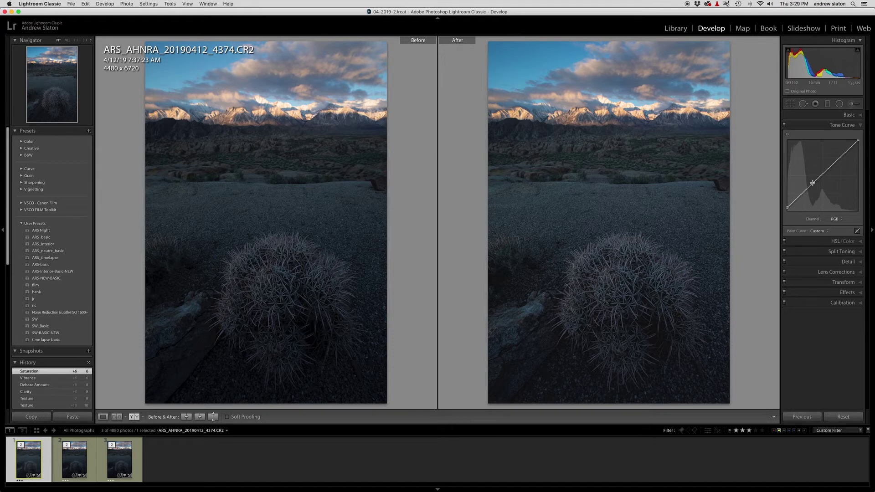
Add two tone curve points and lift them slightly for a gentle contrast curve
{"action": "left_click", "coordinate": [811, 186]}
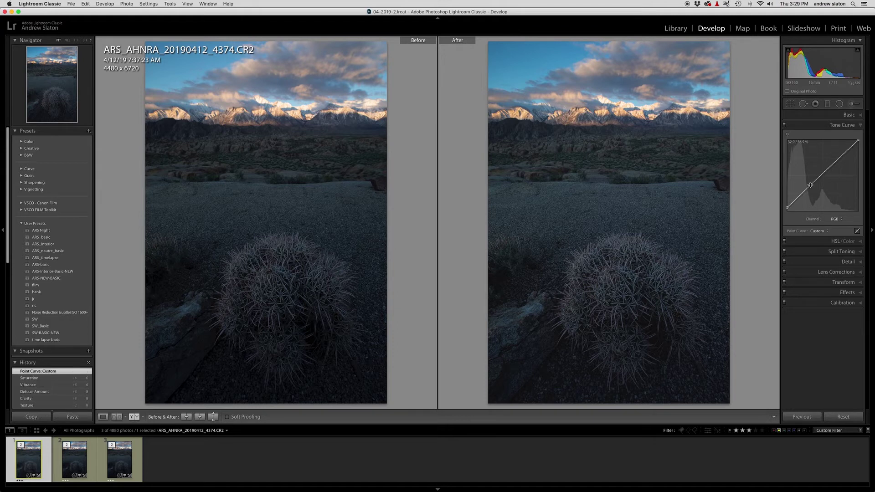
{"action": "left_click", "coordinate": [836, 161]}
{"action": "left_click_drag", "start_coordinate": [812, 185], "coordinate": [812, 187]}
{"action": "left_click_drag", "start_coordinate": [812, 186], "coordinate": [812, 185]}
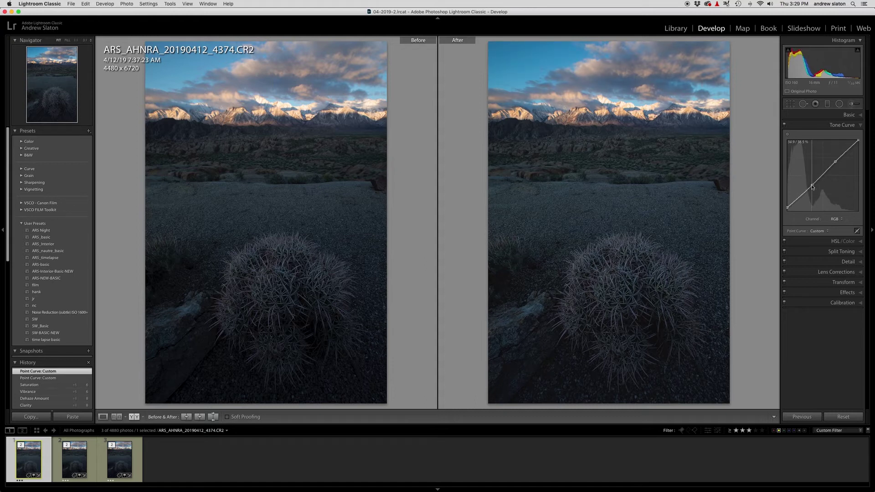
{"action": "left_click", "coordinate": [835, 161]}
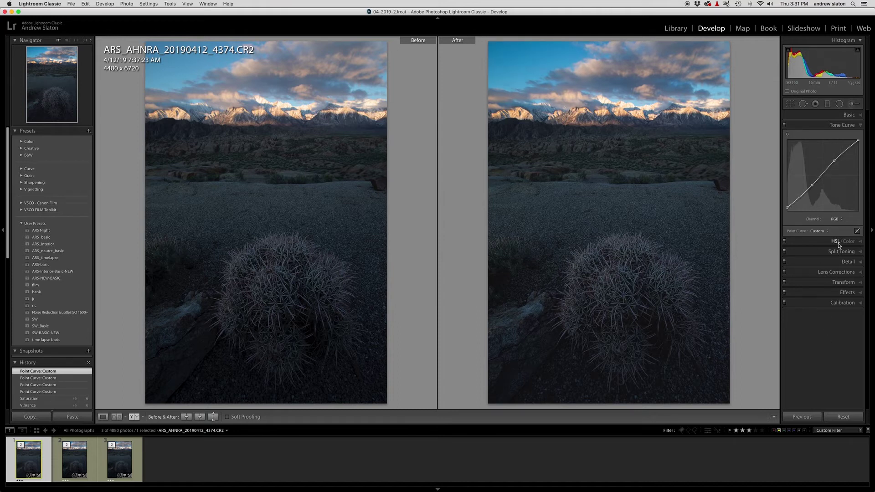
Expand the HSL, Split Toning and Detail panels
{"action": "left_click", "coordinate": [841, 241]}
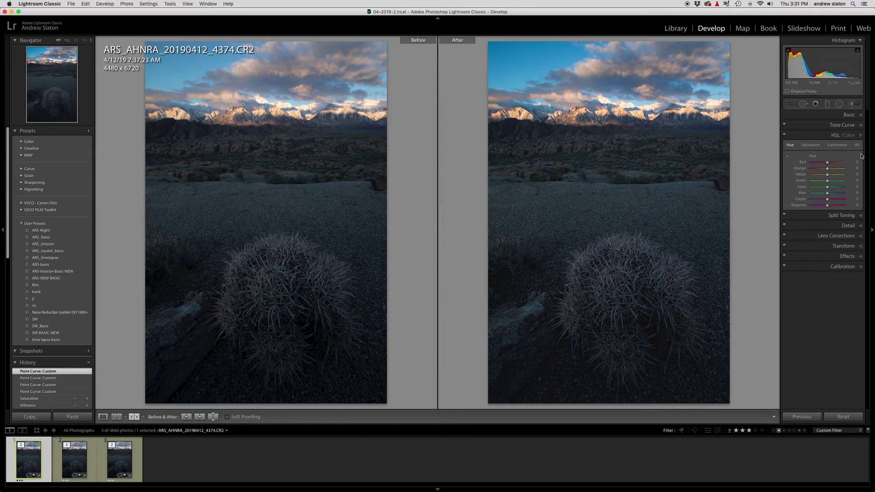
{"action": "left_click", "coordinate": [841, 216]}
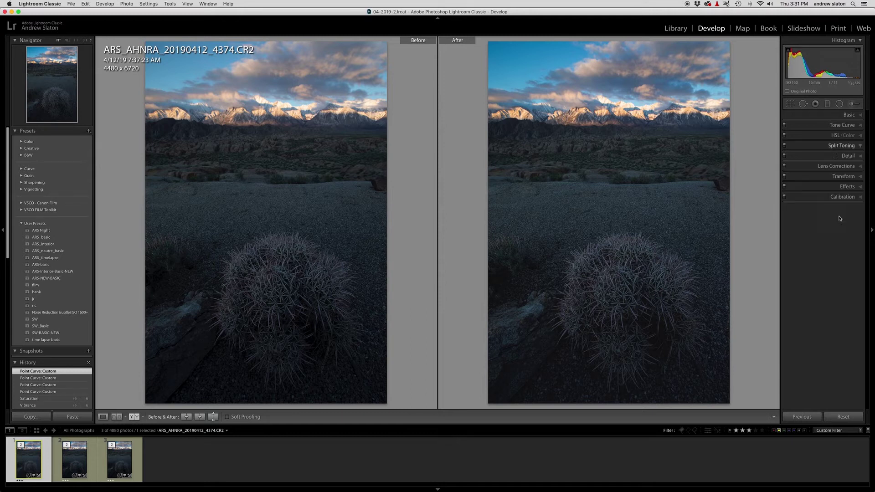
{"action": "left_click", "coordinate": [845, 212]}
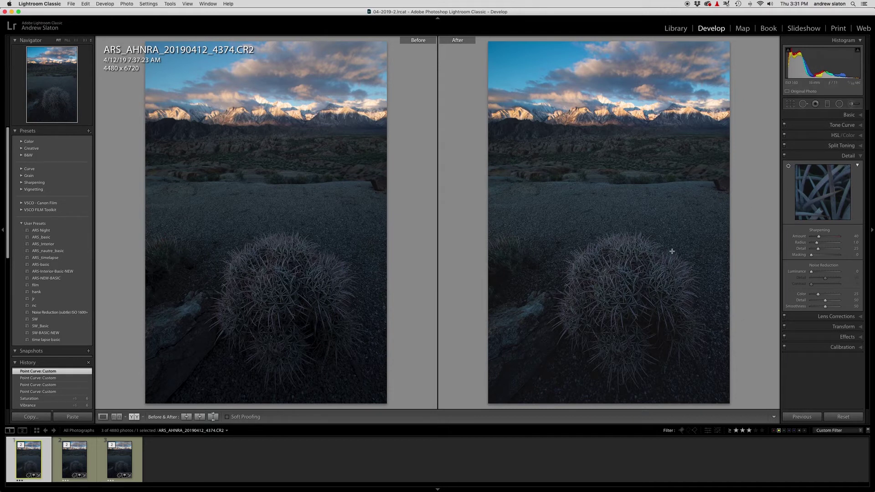
Set sharpening to Amount 90, Radius 1.2, Detail 39 and Masking 60, checking spines at 1:1
{"action": "left_click", "coordinate": [627, 293]}
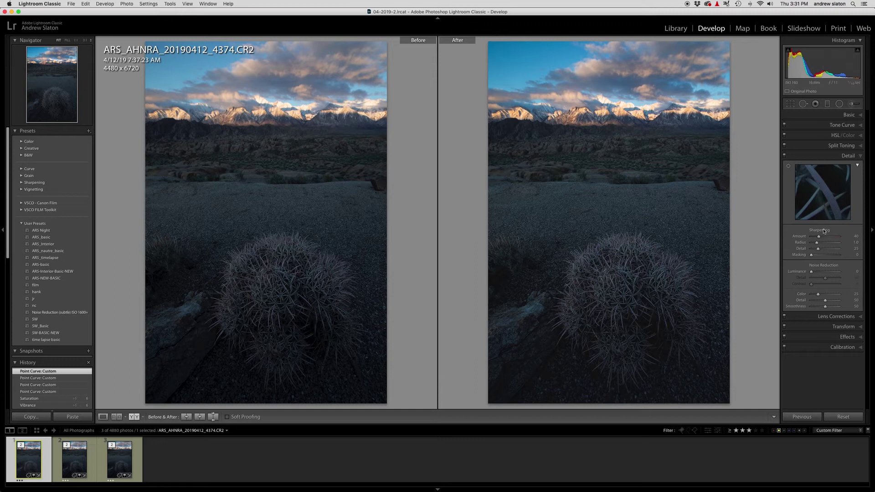
{"action": "left_click_drag", "start_coordinate": [827, 201], "coordinate": [823, 203]}
{"action": "key", "text": "alt"}
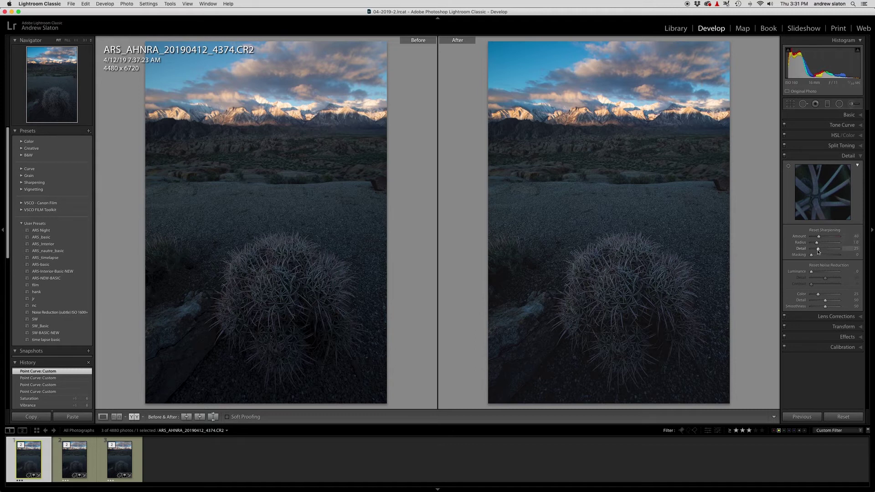
{"action": "left_click_drag", "start_coordinate": [811, 255], "coordinate": [829, 237]}
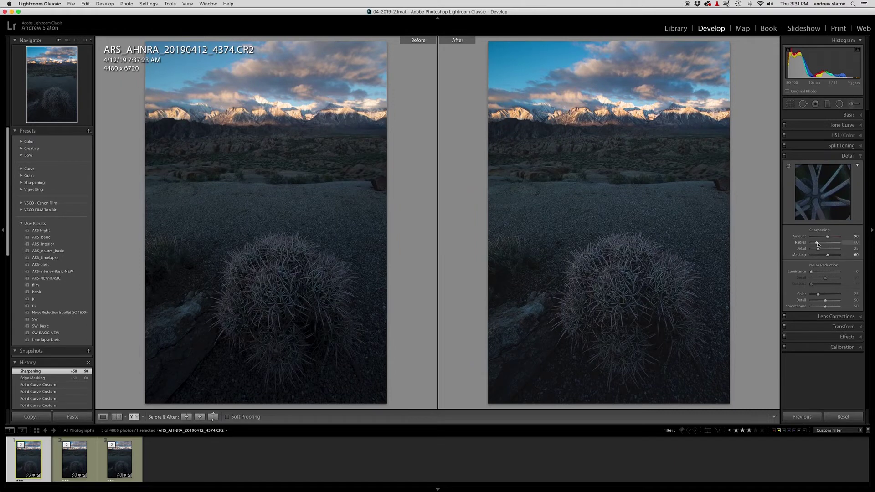
{"action": "mouse_move", "coordinate": [818, 245]}
{"action": "left_mouse_down"}
{"action": "mouse_move", "coordinate": [803, 248]}
{"action": "mouse_move", "coordinate": [822, 249]}
{"action": "left_mouse_up"}
{"action": "left_click", "coordinate": [630, 294]}
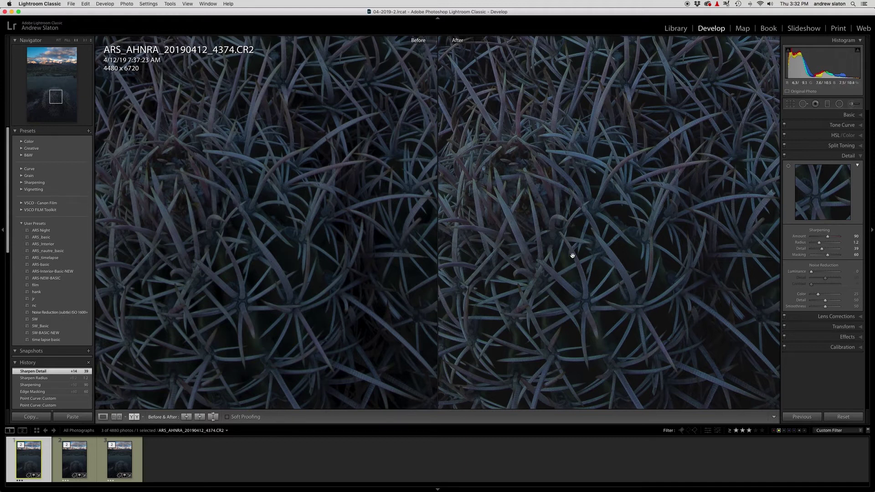
{"action": "left_click", "coordinate": [633, 254]}
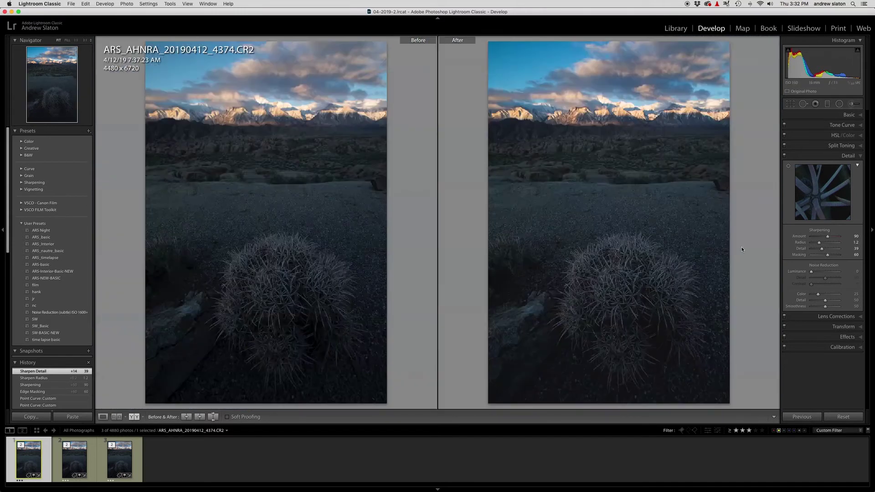
Enable lens profile corrections and chromatic aberration removal, toggling them to compare the corners
{"action": "left_click", "coordinate": [841, 317]}
{"action": "left_click", "coordinate": [788, 194]}
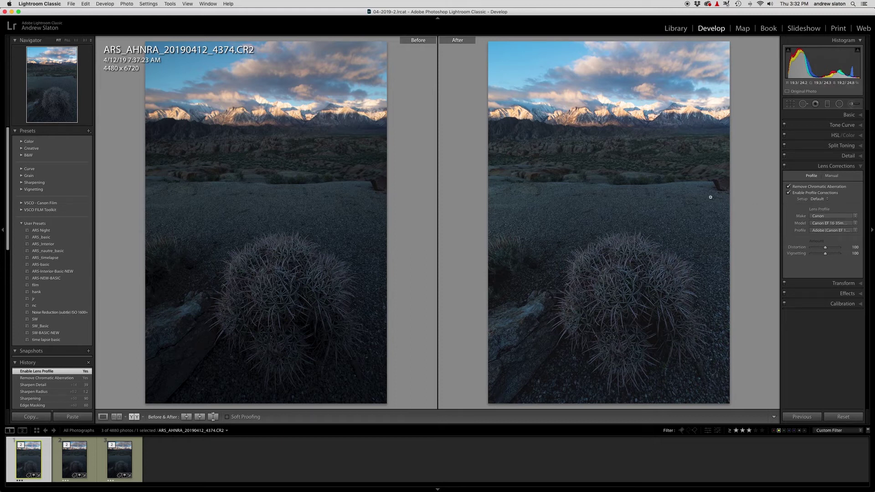
{"action": "left_click", "coordinate": [789, 194]}
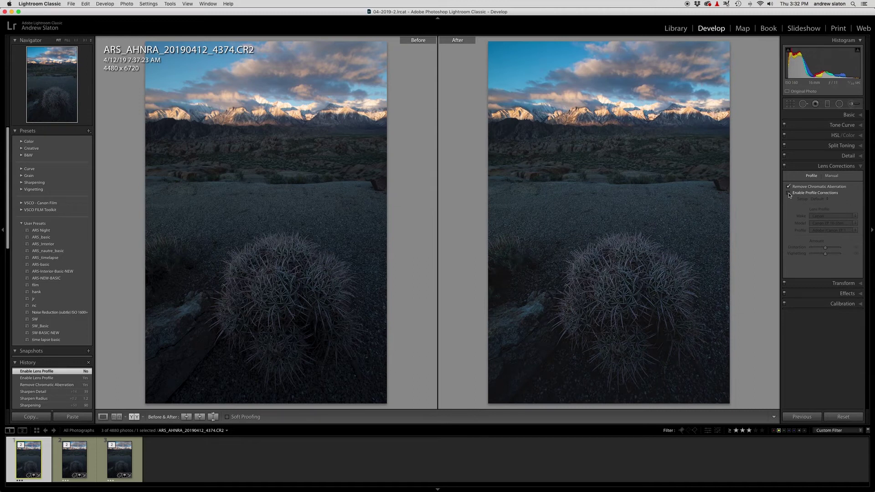
{"action": "left_click", "coordinate": [789, 193]}
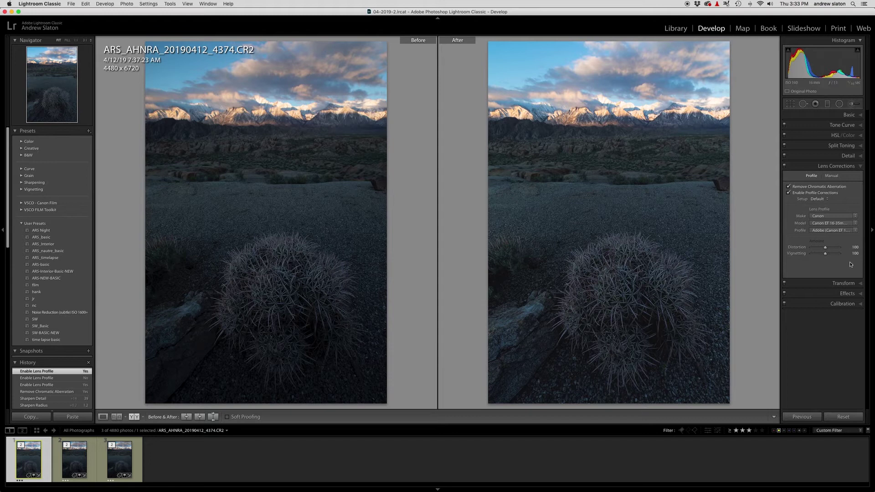
Look through the Effects and Calibration panels, then return to the Basic panel
{"action": "left_click", "coordinate": [844, 293]}
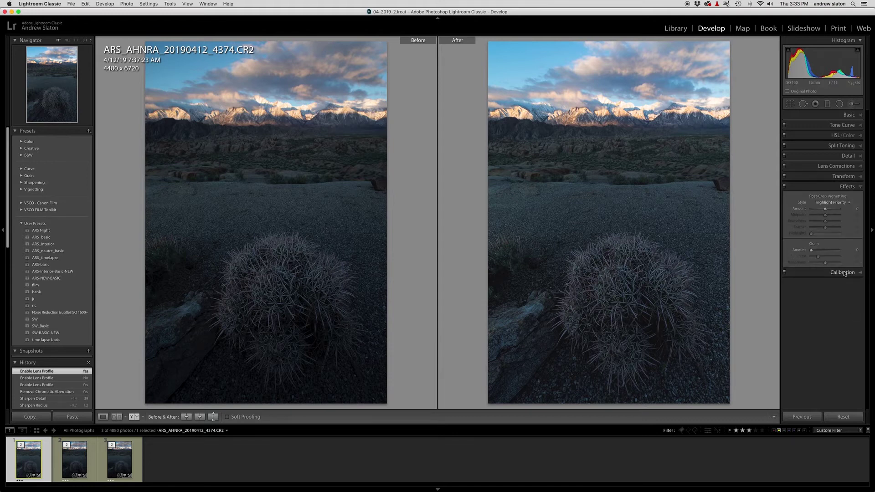
{"action": "left_click", "coordinate": [844, 249]}
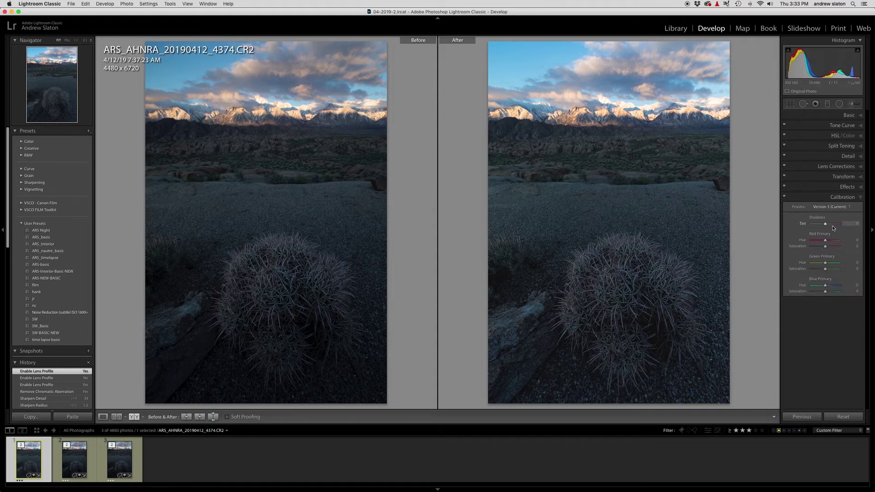
{"action": "left_click", "coordinate": [849, 115]}
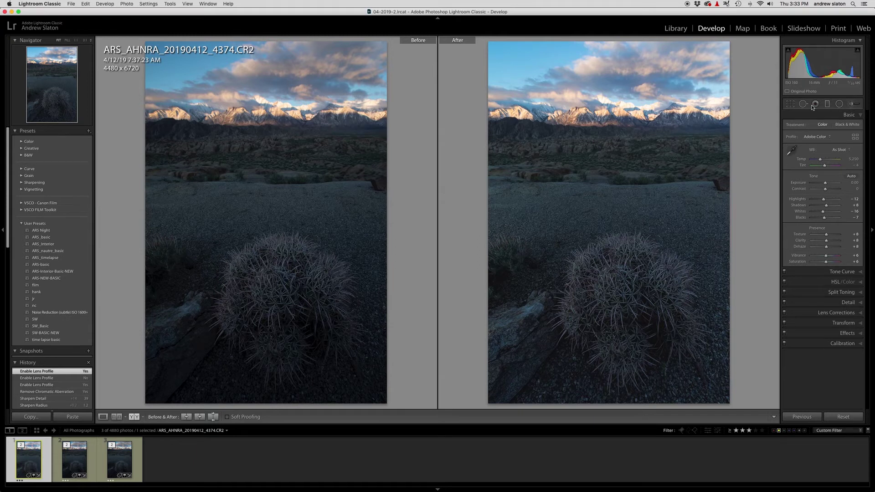
{"action": "left_click", "coordinate": [827, 104]}
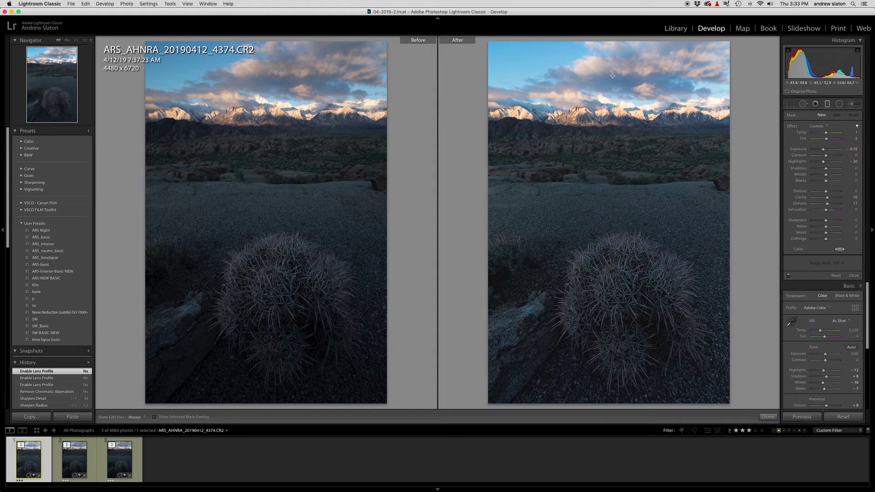
Drag a graduated filter from the top of the sky to the peaks and adjust its guides
{"action": "left_click_drag", "start_coordinate": [615, 75], "coordinate": [612, 163]}
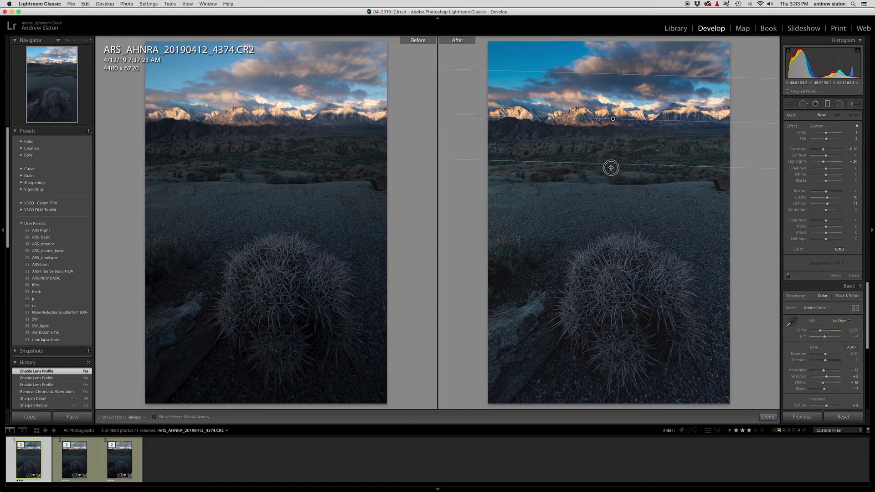
{"action": "left_click_drag", "start_coordinate": [611, 168], "coordinate": [610, 172]}
{"action": "left_click_drag", "start_coordinate": [613, 119], "coordinate": [613, 108]}
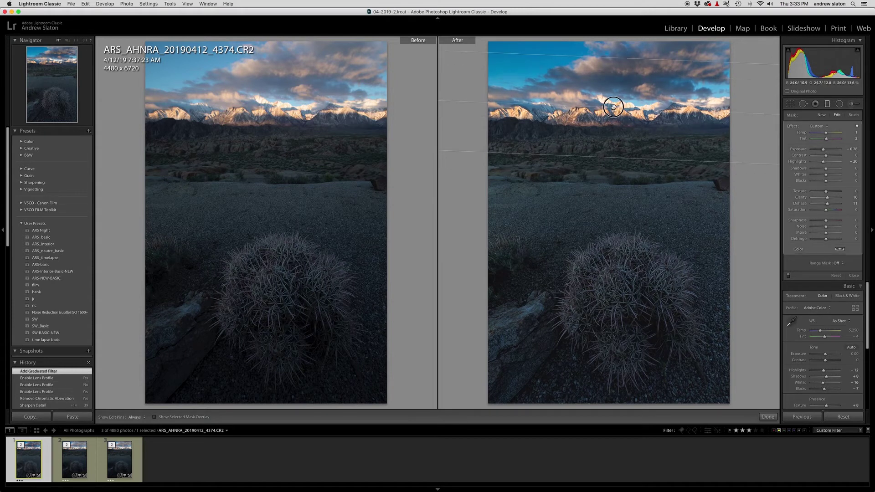
{"action": "left_click_drag", "start_coordinate": [617, 156], "coordinate": [617, 178]}
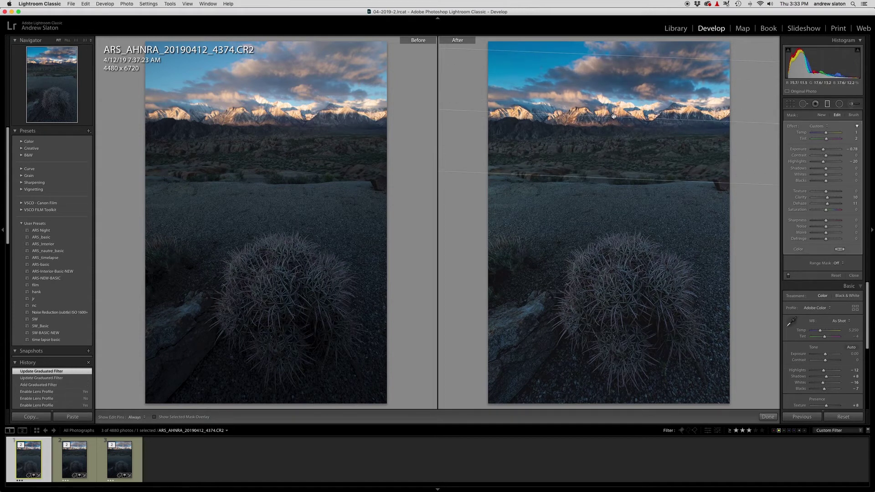
{"action": "left_click_drag", "start_coordinate": [614, 115], "coordinate": [613, 109]}
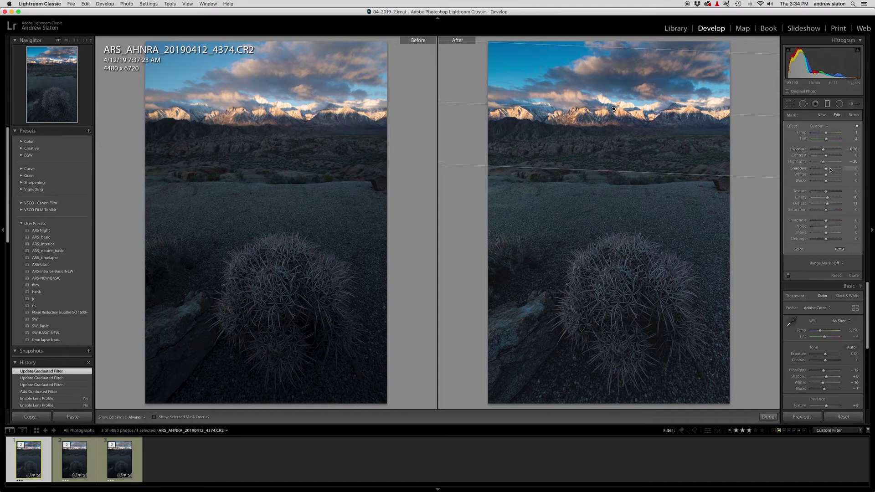
Set the sky filter's Shadows, Exposure -1.01 and Highlights -24, then reset Temp and Tint
{"action": "left_click_drag", "start_coordinate": [831, 170], "coordinate": [823, 149]}
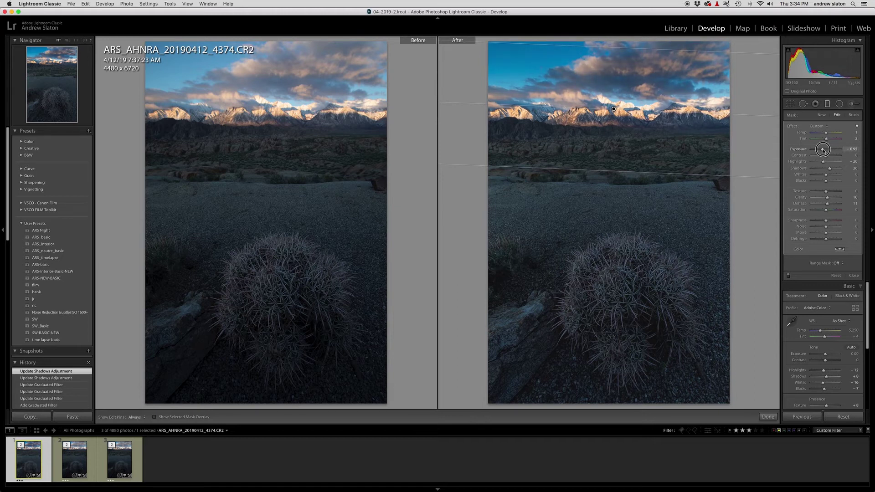
{"action": "left_click_drag", "start_coordinate": [824, 149], "coordinate": [823, 149]}
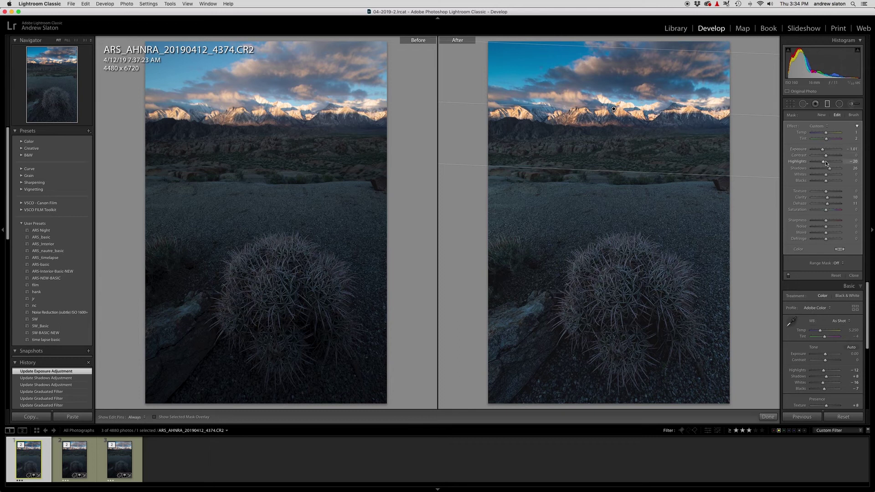
{"action": "left_click_drag", "start_coordinate": [823, 163], "coordinate": [823, 162]}
{"action": "double_click", "coordinate": [804, 138]}
Warm the sky filter to Temp 21 with Tint 6, and lower its Whites to -11
{"action": "left_click_drag", "start_coordinate": [828, 133], "coordinate": [831, 132]}
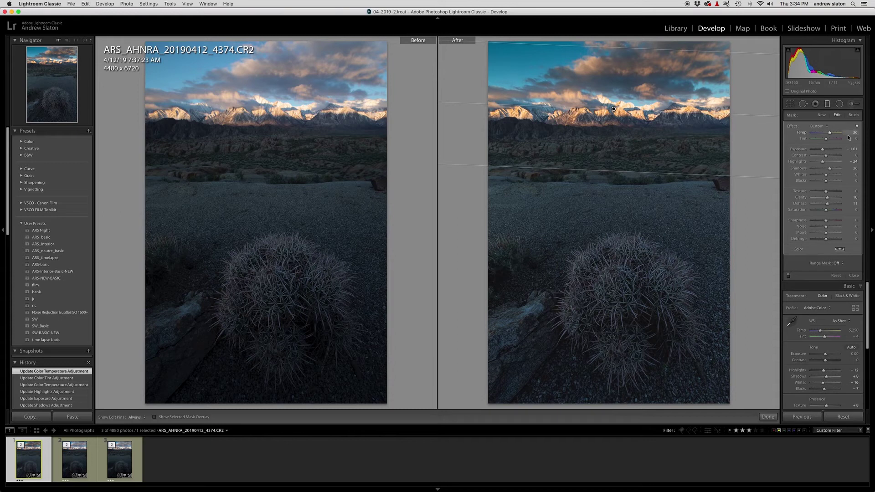
{"action": "left_click_drag", "start_coordinate": [826, 140], "coordinate": [827, 140]}
{"action": "left_click_drag", "start_coordinate": [828, 140], "coordinate": [828, 139]}
{"action": "left_click_drag", "start_coordinate": [830, 134], "coordinate": [830, 133]}
{"action": "left_click_drag", "start_coordinate": [829, 133], "coordinate": [829, 133]}
{"action": "left_click_drag", "start_coordinate": [826, 175], "coordinate": [824, 176]}
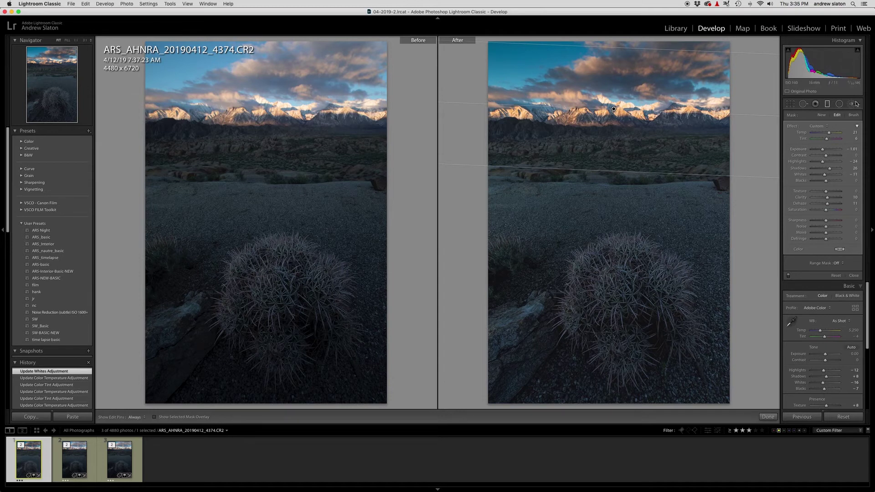
Draw an inverted radial filter ellipse over the sunlit mountain peaks
{"action": "left_click", "coordinate": [839, 104]}
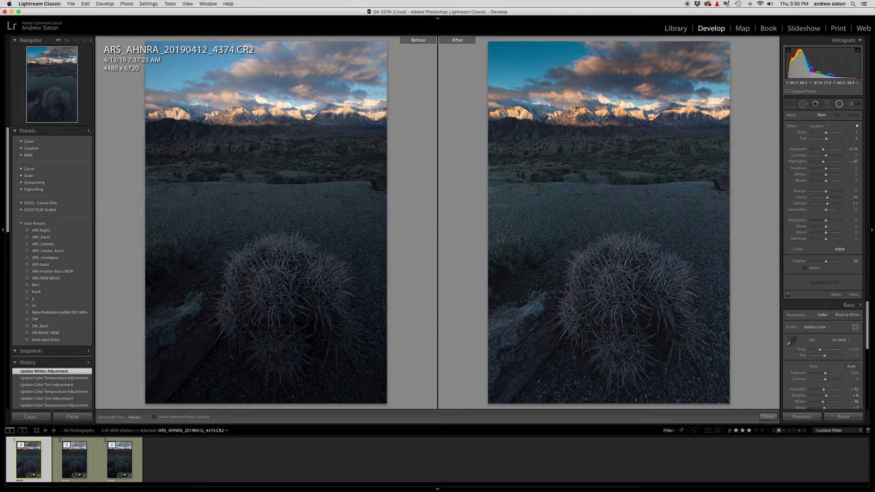
{"action": "left_click_drag", "start_coordinate": [579, 95], "coordinate": [661, 106]}
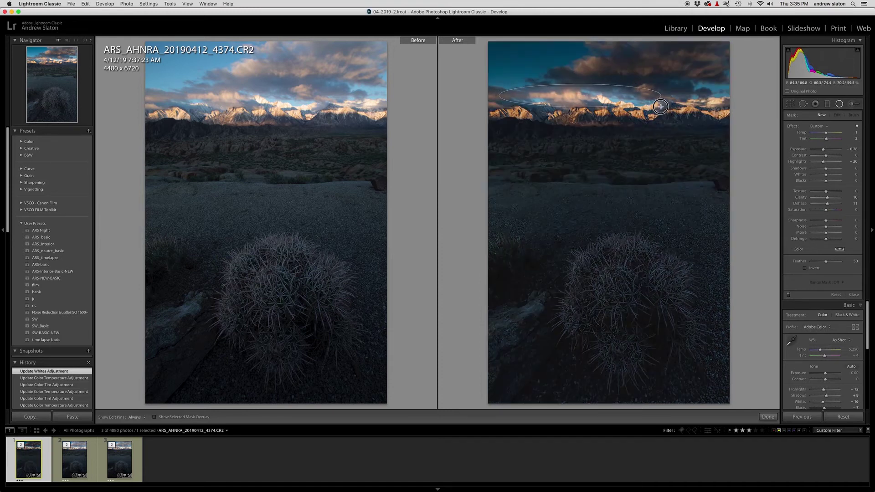
{"action": "left_click_drag", "start_coordinate": [582, 97], "coordinate": [624, 100]}
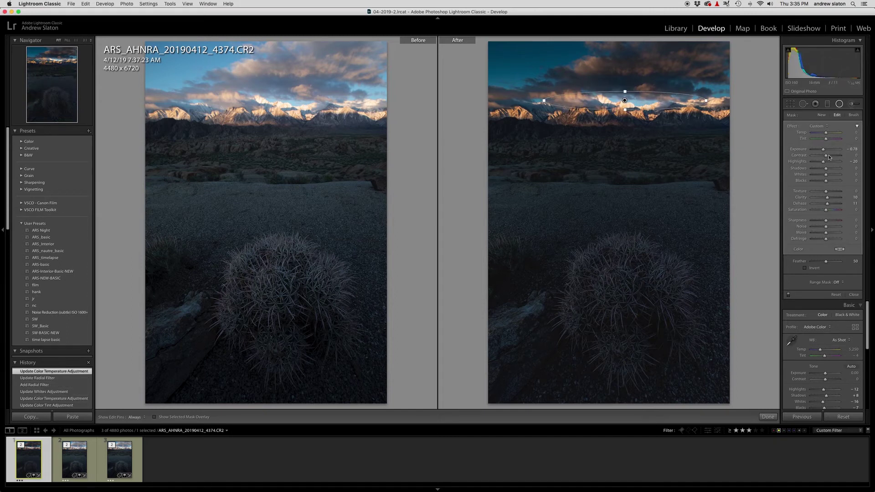
{"action": "left_click", "coordinate": [806, 268]}
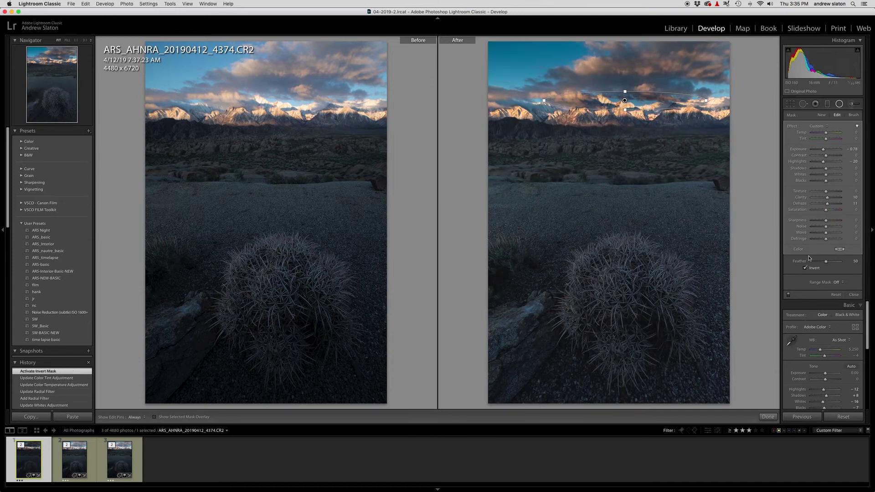
Set the radial filter's exposure to -0.10, zero its Clarity and Dehaze, and compare on/off
{"action": "left_click_drag", "start_coordinate": [823, 149], "coordinate": [826, 149]}
{"action": "double_click", "coordinate": [801, 198]}
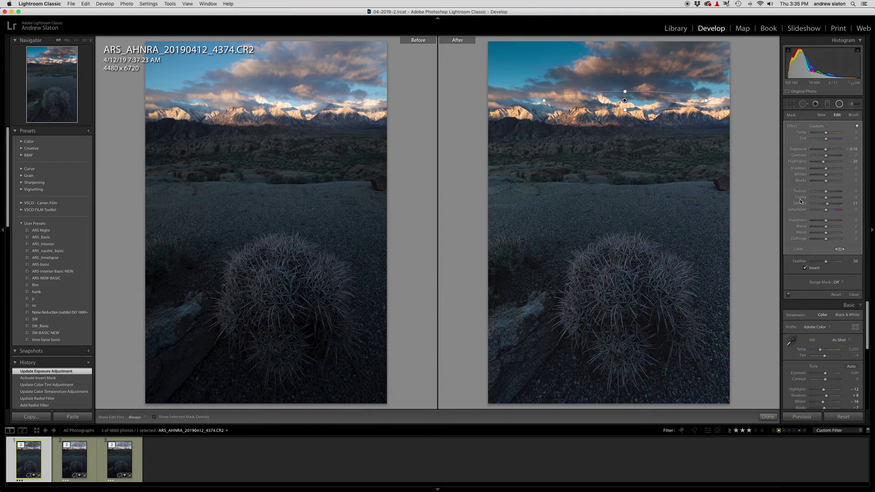
{"action": "double_click", "coordinate": [801, 204]}
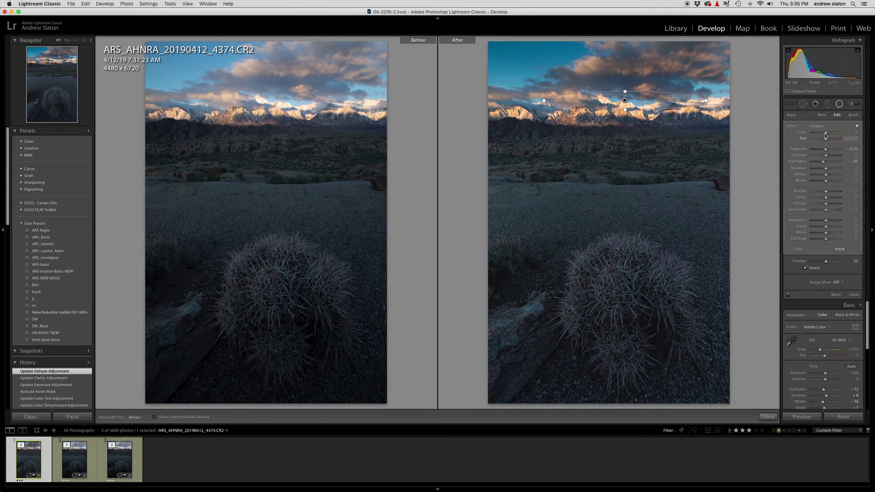
{"action": "left_click", "coordinate": [789, 295]}
{"action": "left_click", "coordinate": [789, 295]}
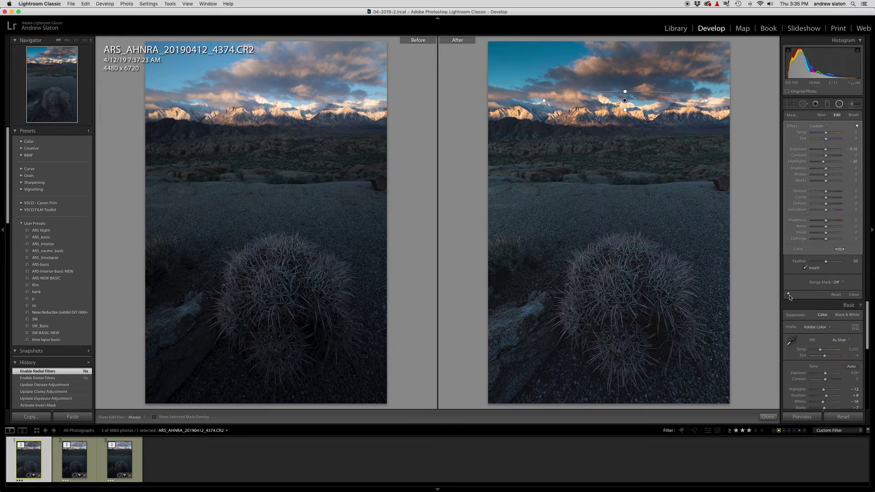
{"action": "left_click", "coordinate": [789, 295]}
{"action": "left_click", "coordinate": [789, 295]}
Widen and shift the ellipse right, warm its temperature to 27, and finish the filter
{"action": "left_click_drag", "start_coordinate": [708, 100], "coordinate": [735, 98]}
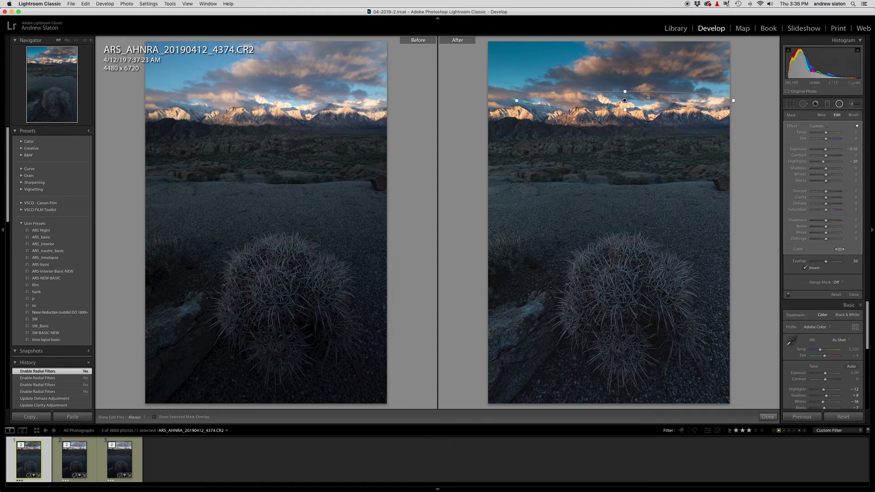
{"action": "left_click_drag", "start_coordinate": [623, 91], "coordinate": [645, 120]}
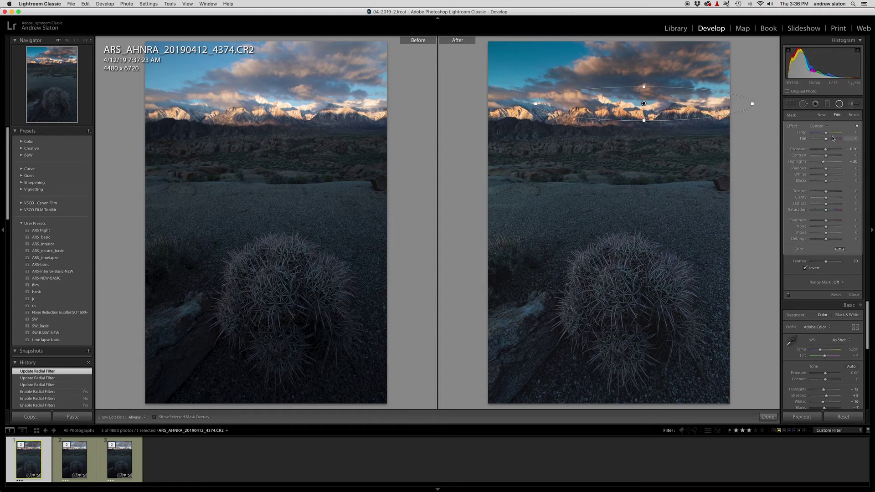
{"action": "left_click_drag", "start_coordinate": [827, 135], "coordinate": [827, 133]}
{"action": "left_click", "coordinate": [840, 103]}
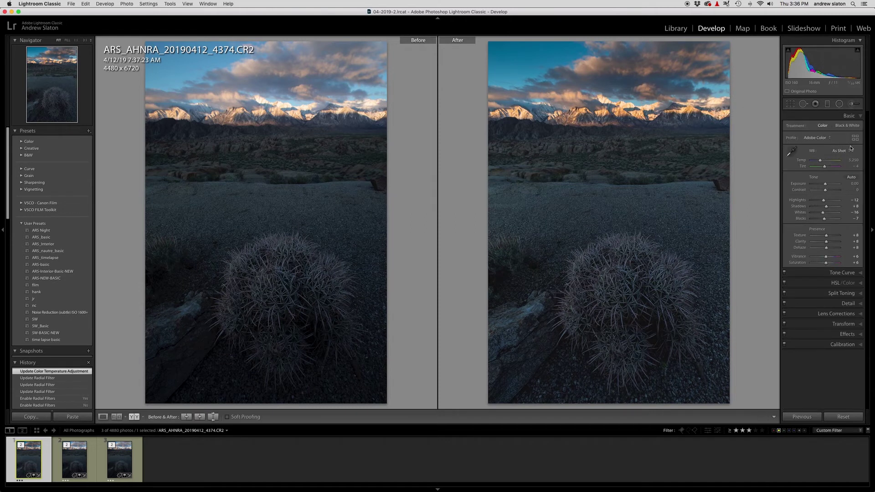
Add a new graduated filter over the sky and zero its temperature, tint, exposure, highlights, clarity and dehaze
{"action": "left_click", "coordinate": [839, 103]}
{"action": "left_click_drag", "start_coordinate": [557, 38], "coordinate": [571, 135]}
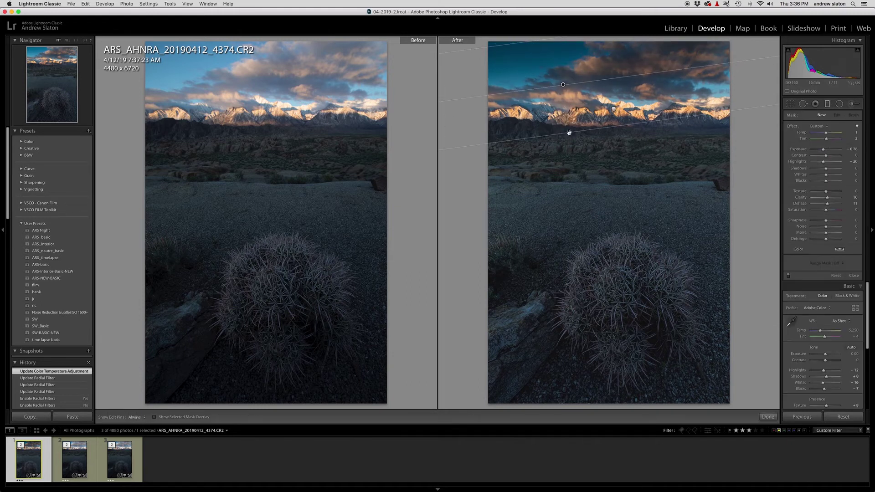
{"action": "double_click", "coordinate": [801, 132]}
{"action": "double_click", "coordinate": [802, 138]}
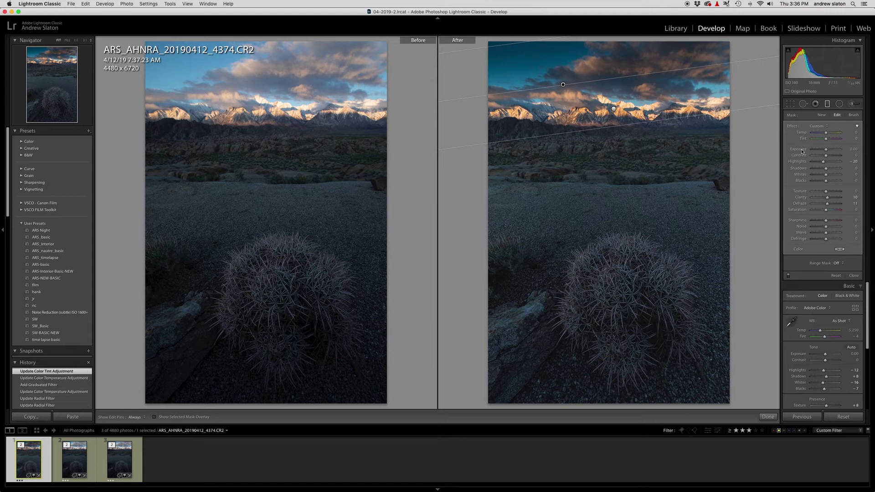
{"action": "double_click", "coordinate": [798, 149]}
{"action": "double_click", "coordinate": [799, 161]}
{"action": "double_click", "coordinate": [801, 197]}
{"action": "double_click", "coordinate": [804, 205]}
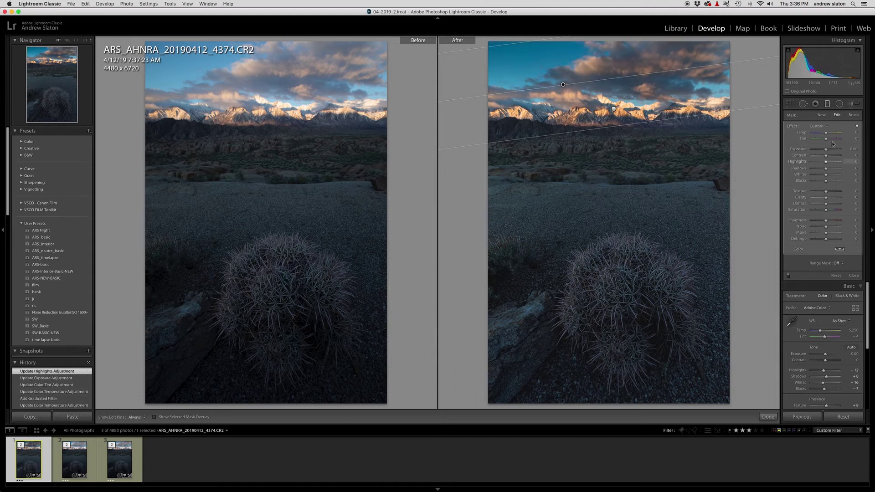
Cool the sky filter's temperature to -20 and close the Graduated Filter
{"action": "left_click_drag", "start_coordinate": [826, 132], "coordinate": [823, 133]}
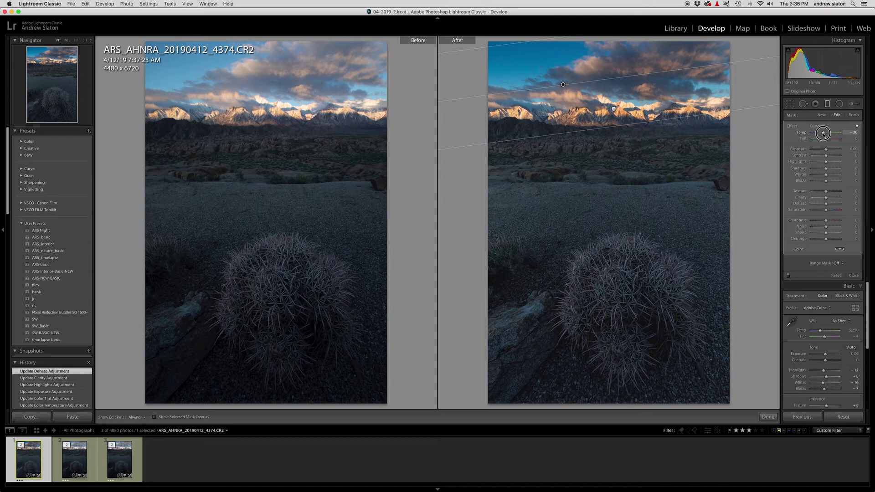
{"action": "left_click_drag", "start_coordinate": [823, 133], "coordinate": [823, 133]}
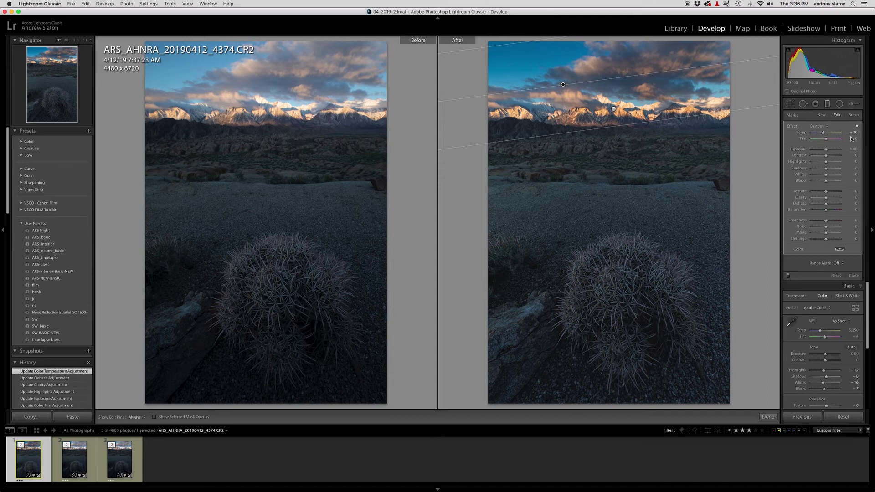
{"action": "key", "text": "m"}
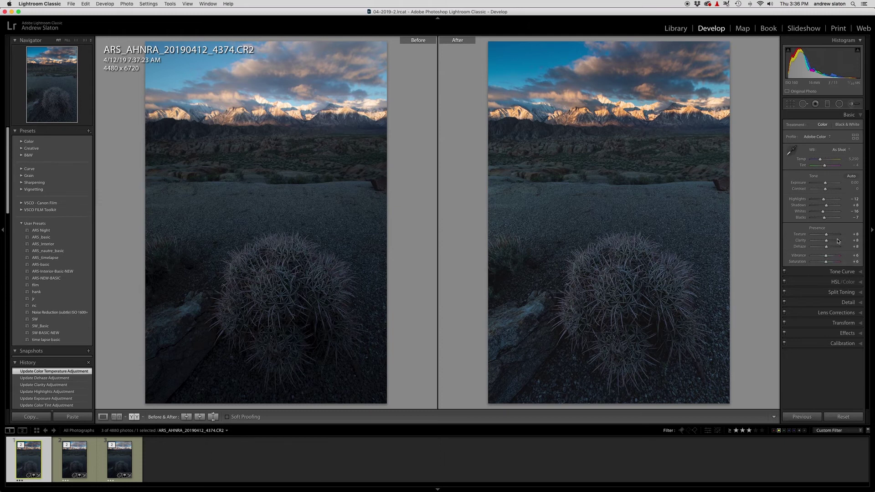
Raise overall exposure to +0.45 and darken the sky graduated filter to -1.36 exposure
{"action": "left_click_drag", "start_coordinate": [826, 183], "coordinate": [827, 183]}
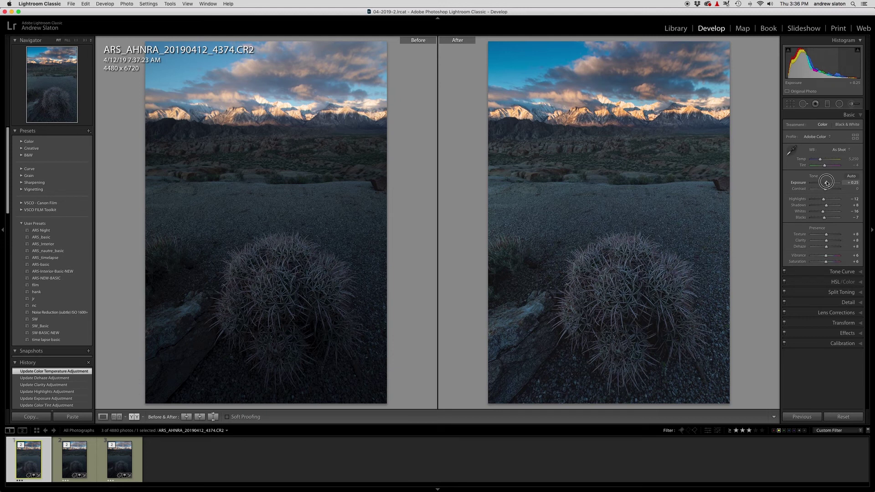
{"action": "left_click_drag", "start_coordinate": [827, 182], "coordinate": [827, 183]}
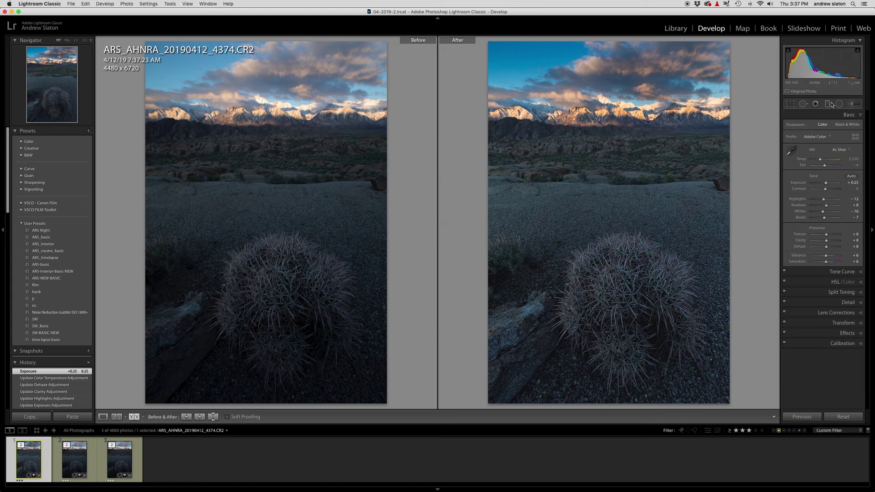
{"action": "key", "text": "m"}
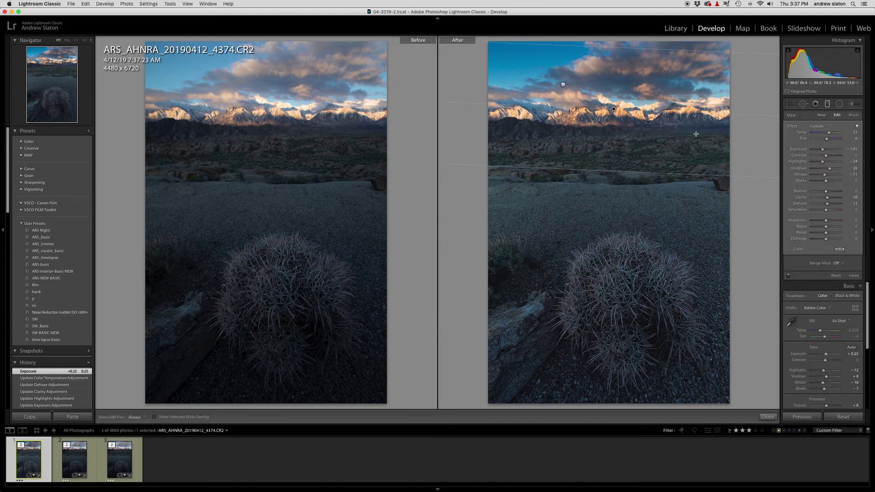
{"action": "left_click_drag", "start_coordinate": [822, 149], "coordinate": [820, 149]}
{"action": "key", "text": "m"}
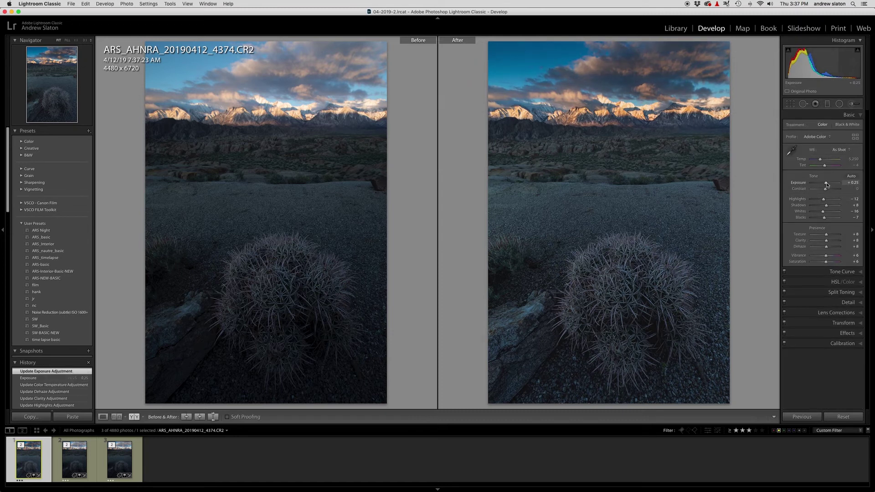
{"action": "left_click_drag", "start_coordinate": [827, 184], "coordinate": [829, 184]}
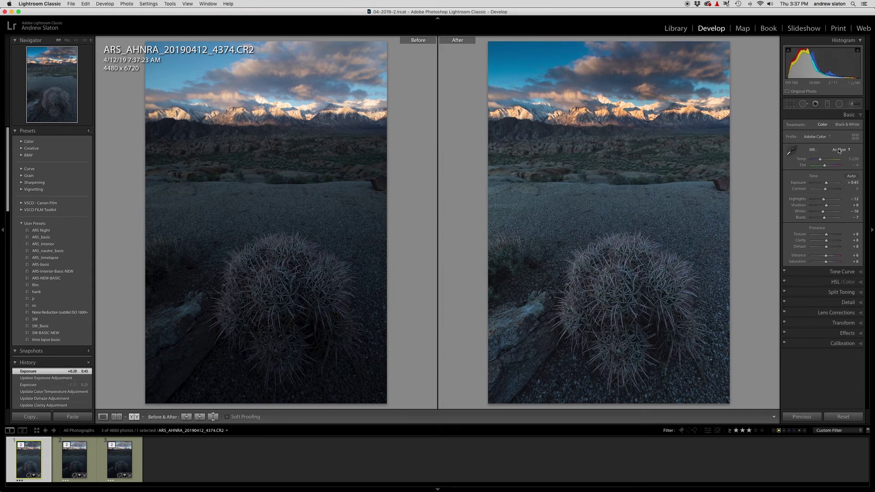
Set a custom white balance of Temp 5,714 and Tint -3, then view the photo alone
{"action": "left_click", "coordinate": [839, 151]}
{"action": "left_click", "coordinate": [836, 154]}
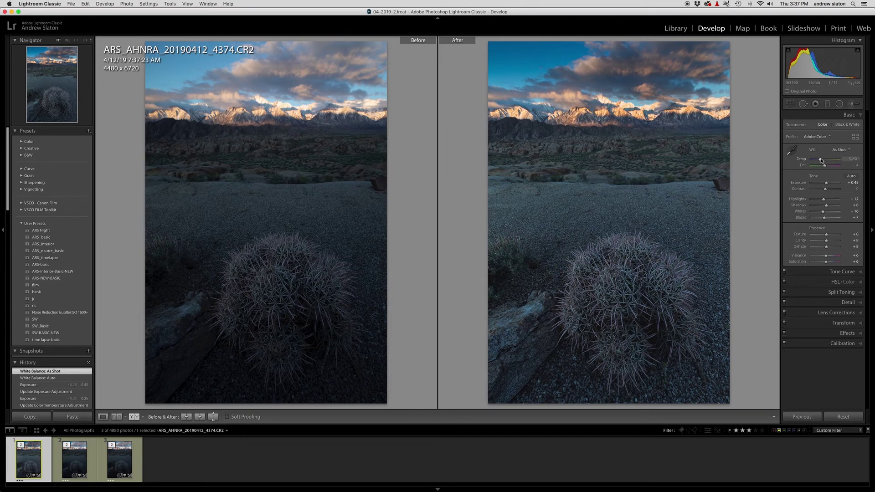
{"action": "left_click_drag", "start_coordinate": [821, 159], "coordinate": [824, 160]}
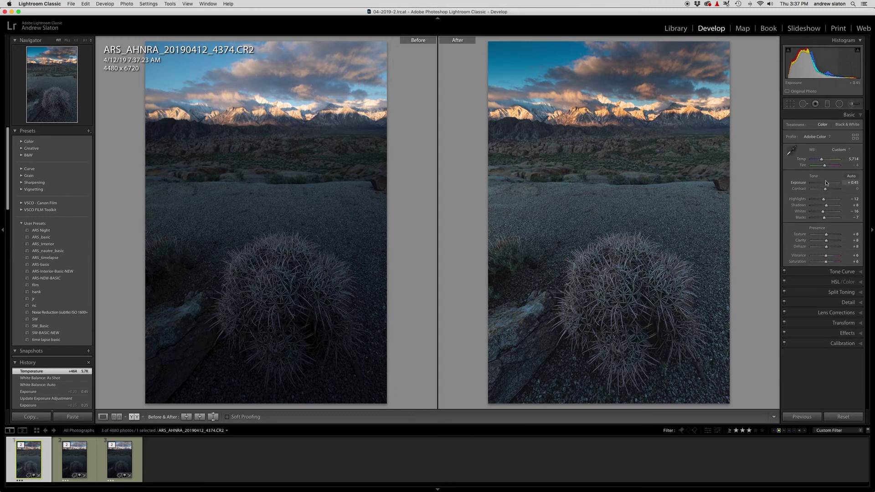
{"action": "left_click_drag", "start_coordinate": [825, 167], "coordinate": [826, 166]}
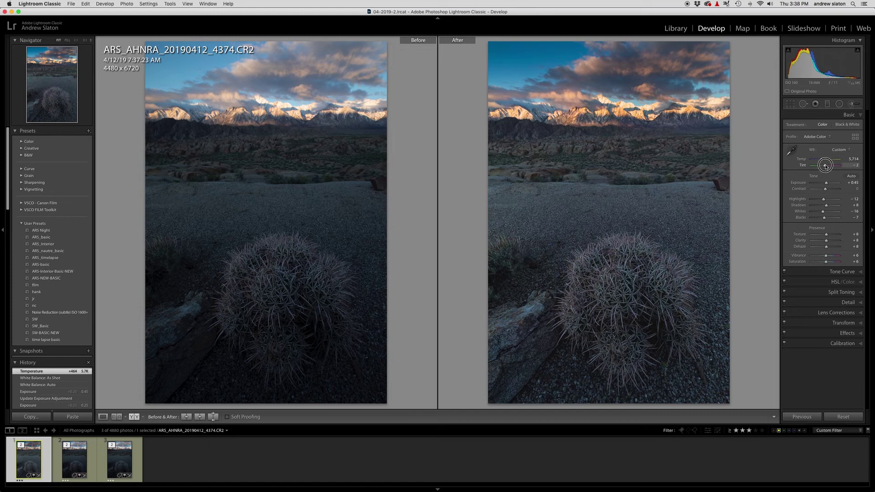
{"action": "left_click_drag", "start_coordinate": [825, 165], "coordinate": [825, 166]}
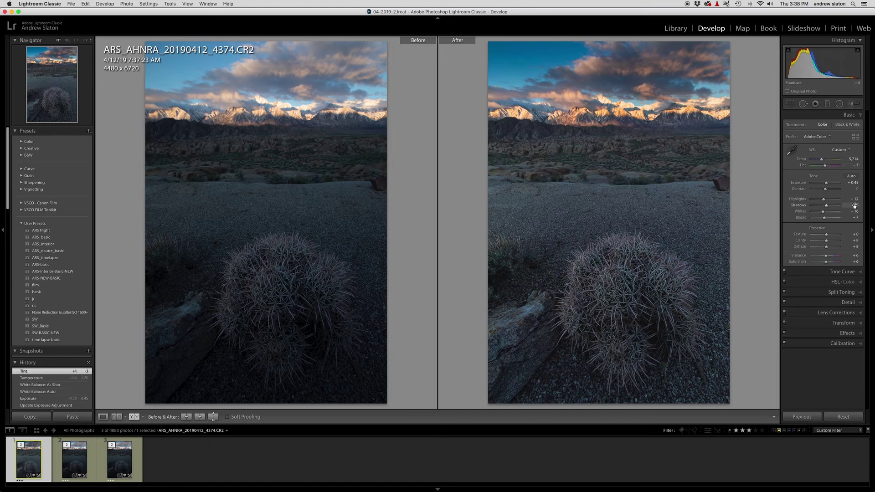
{"action": "left_click", "coordinate": [103, 417]}
Select all three bracketed frames and synchronize frame 4374's settings to them
{"action": "left_click", "coordinate": [117, 459], "text": "shift"}
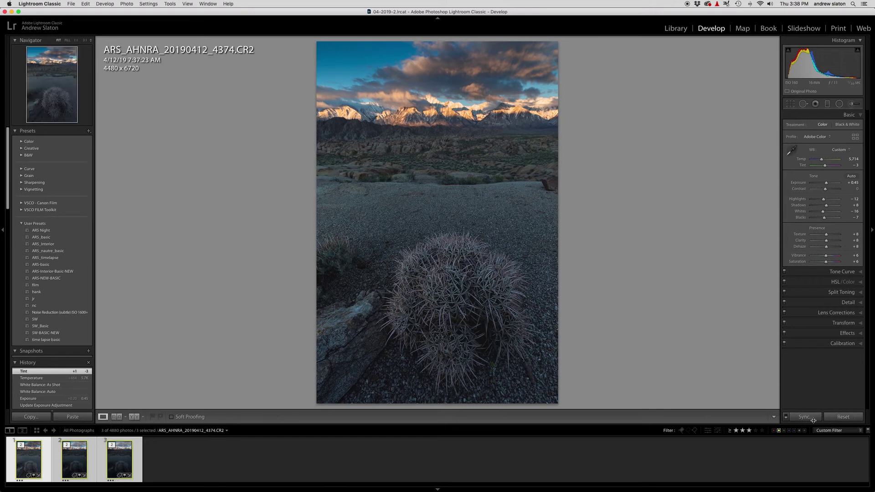
{"action": "left_click", "coordinate": [806, 417]}
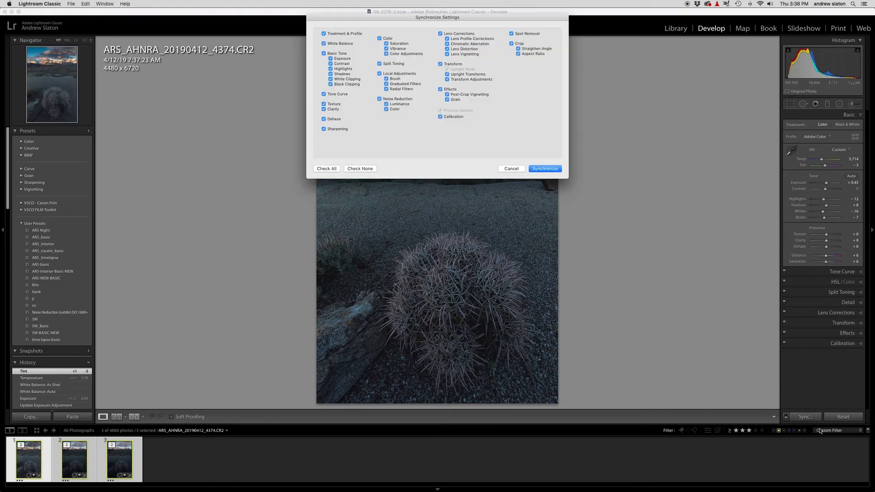
{"action": "left_click", "coordinate": [543, 169]}
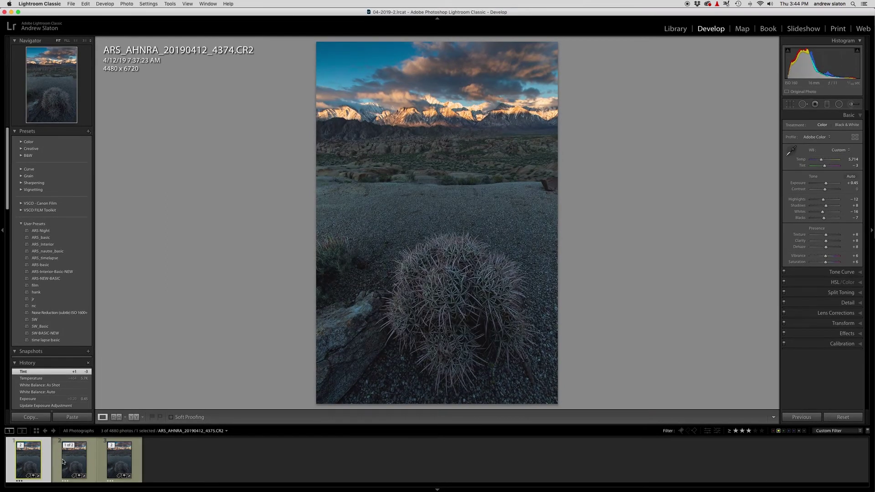
Reselect the three frames and check the synced edits on frames 4376, 4375 and 4374
{"action": "left_click", "coordinate": [164, 472]}
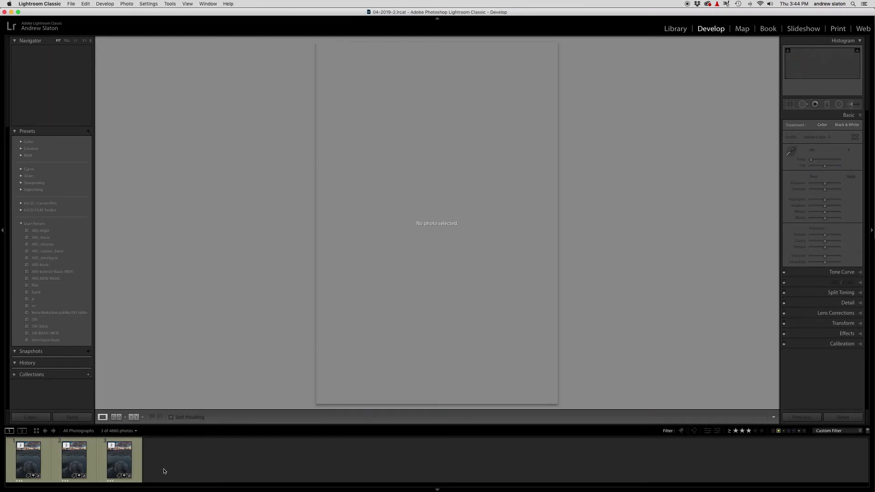
{"action": "left_click", "coordinate": [39, 465]}
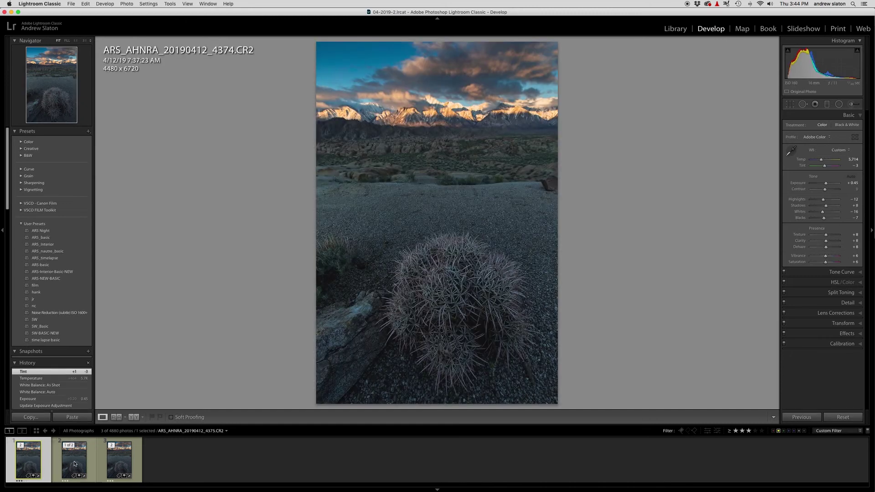
{"action": "left_click", "coordinate": [113, 466], "text": "shift"}
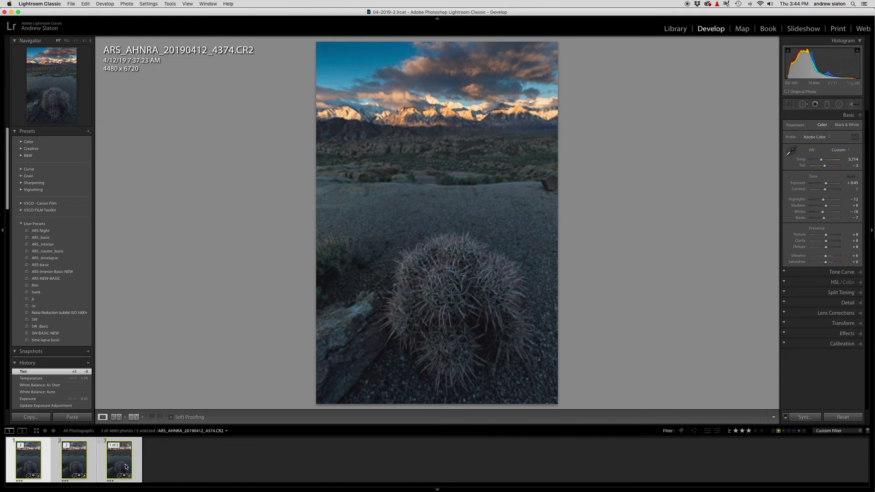
{"action": "left_click", "coordinate": [42, 465]}
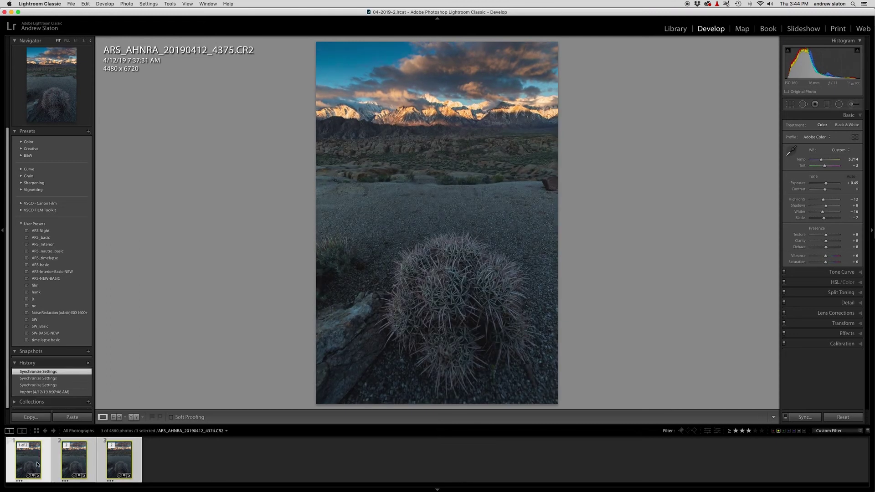
{"action": "left_click", "coordinate": [125, 469]}
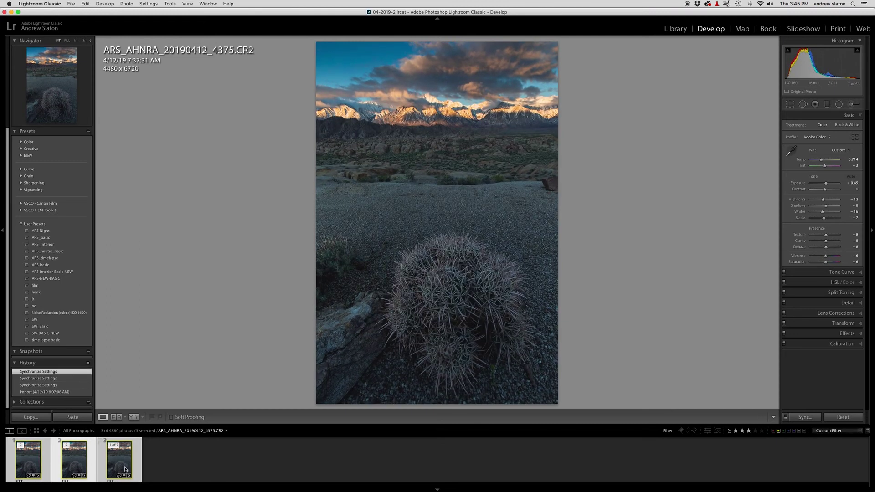
{"action": "left_click", "coordinate": [125, 470]}
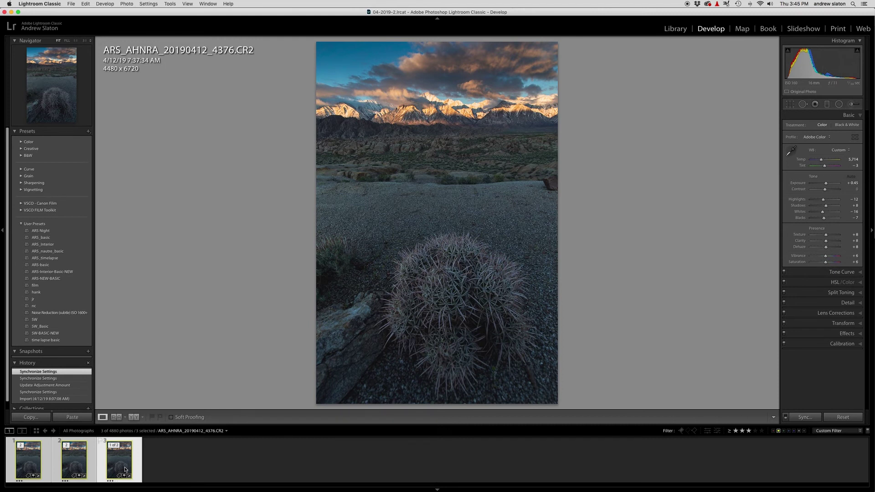
{"action": "left_click", "coordinate": [37, 463]}
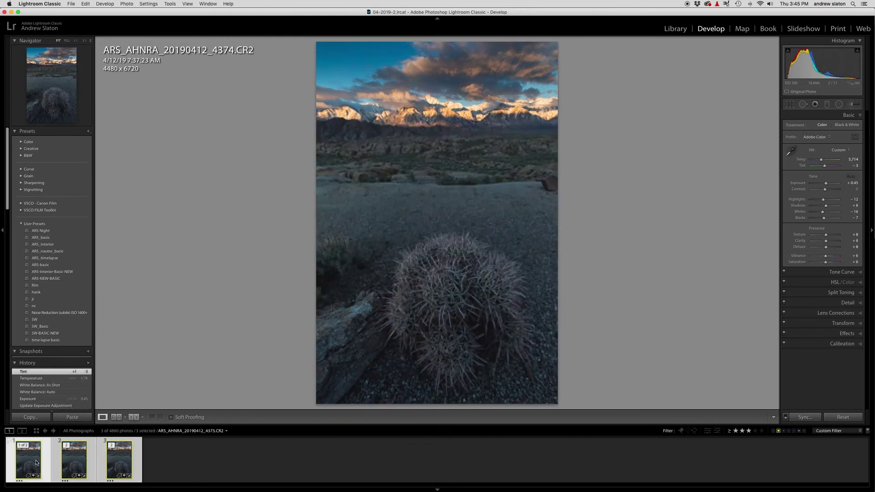
Send the three selected frames to Photoshop with Edit In > Open as Layers in Photoshop
{"action": "left_click", "coordinate": [121, 464]}
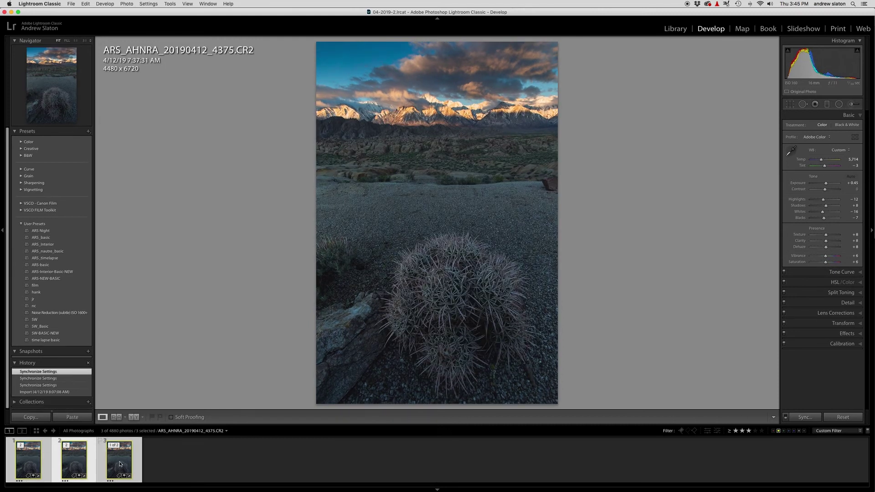
{"action": "left_click", "coordinate": [32, 463]}
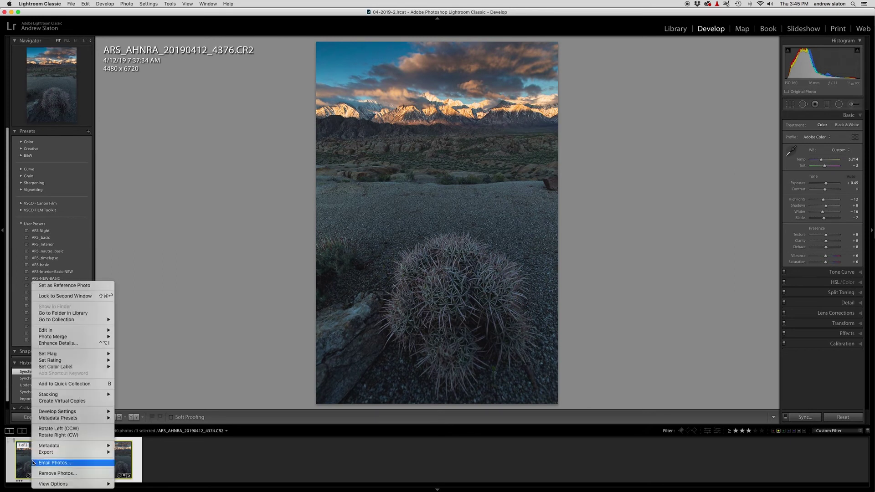
{"action": "right_click", "coordinate": [32, 462]}
{"action": "mouse_move", "coordinate": [74, 334]}
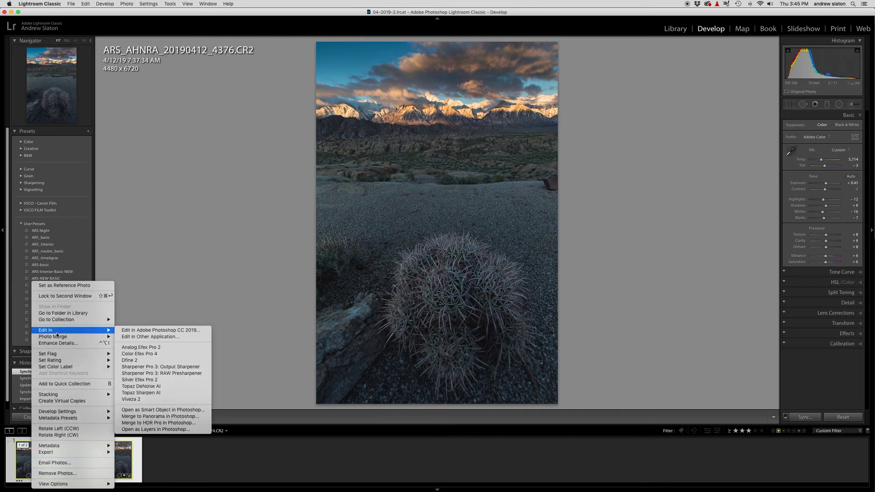
{"action": "left_click", "coordinate": [19, 463]}
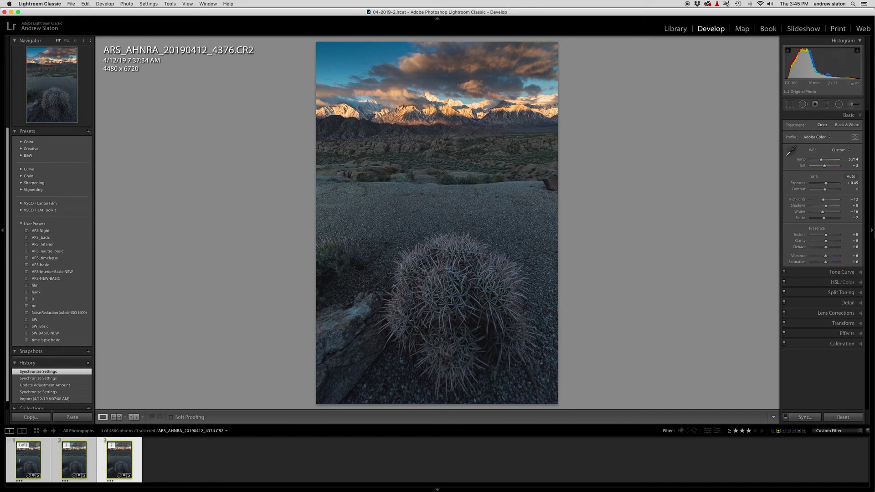
{"action": "right_click", "coordinate": [29, 463]}
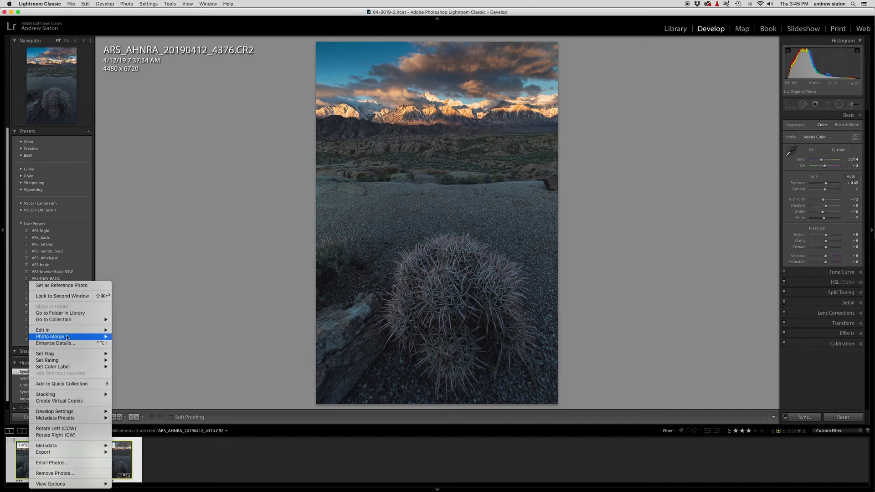
{"action": "mouse_move", "coordinate": [68, 331]}
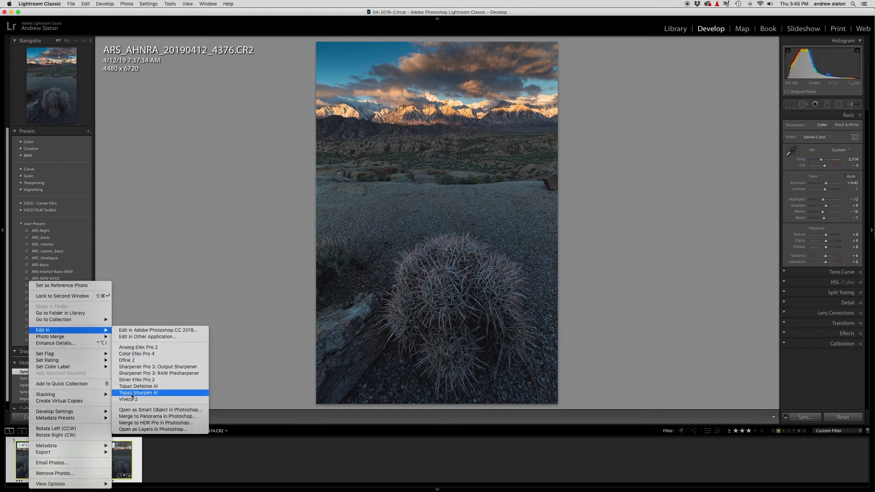
{"action": "left_click", "coordinate": [148, 430]}
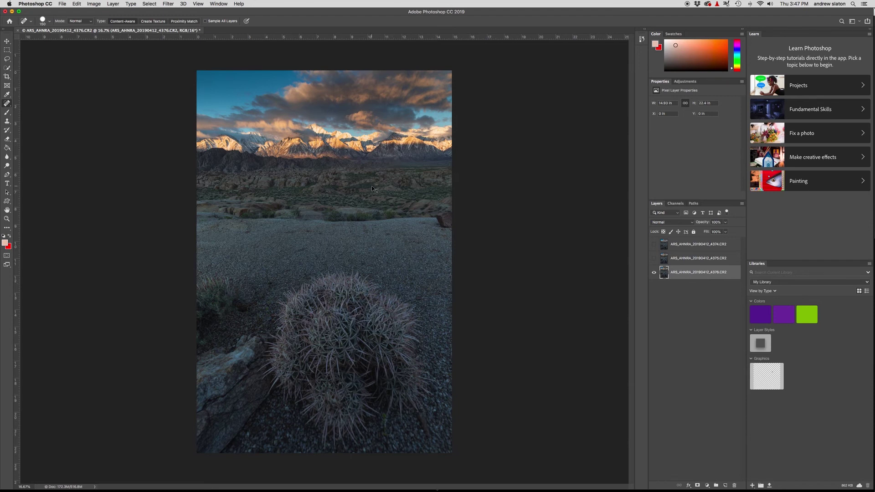
Zoom in on the photo and rename the bottom layer 'back'
{"action": "key", "text": "super+equal"}
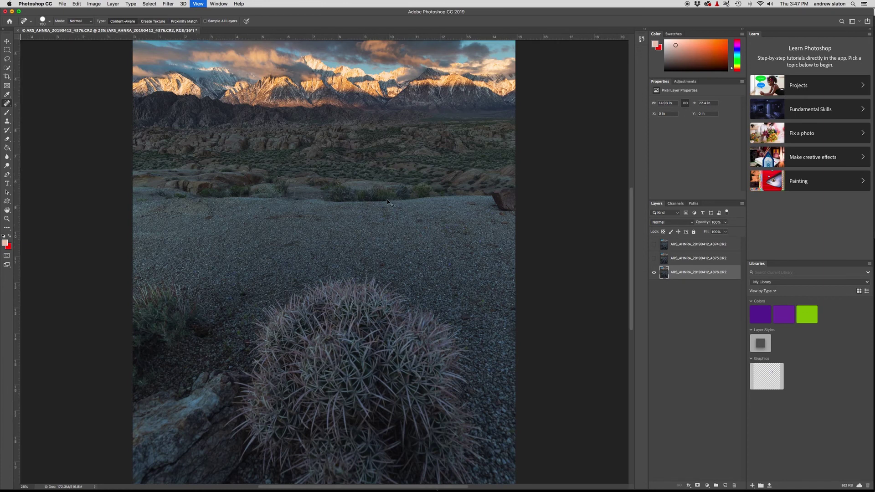
{"action": "key", "text": "super+equal"}
{"action": "key", "text": "super+equal"}
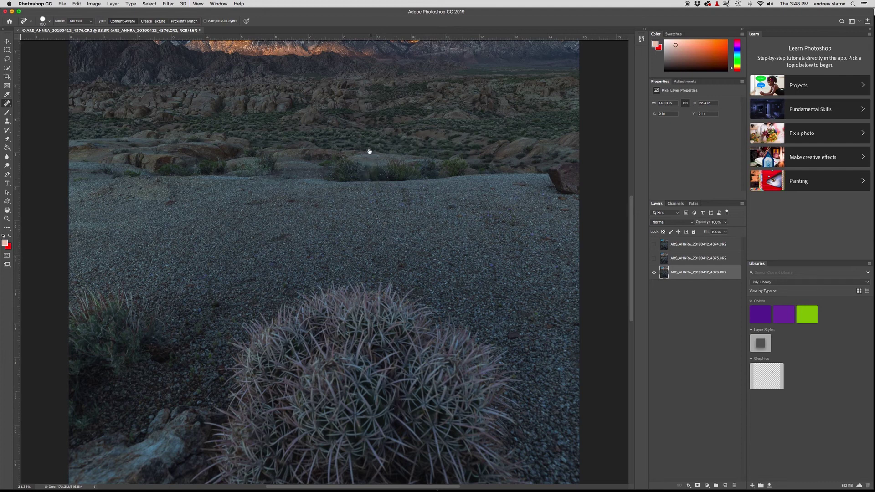
{"action": "left_click_drag", "start_coordinate": [358, 92], "coordinate": [364, 239]}
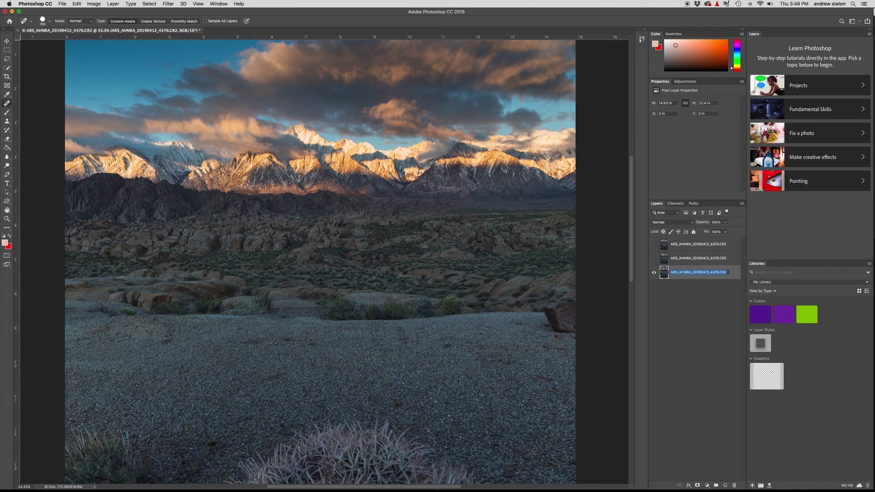
{"action": "type", "text": "back"}
{"action": "key", "text": "Return"}
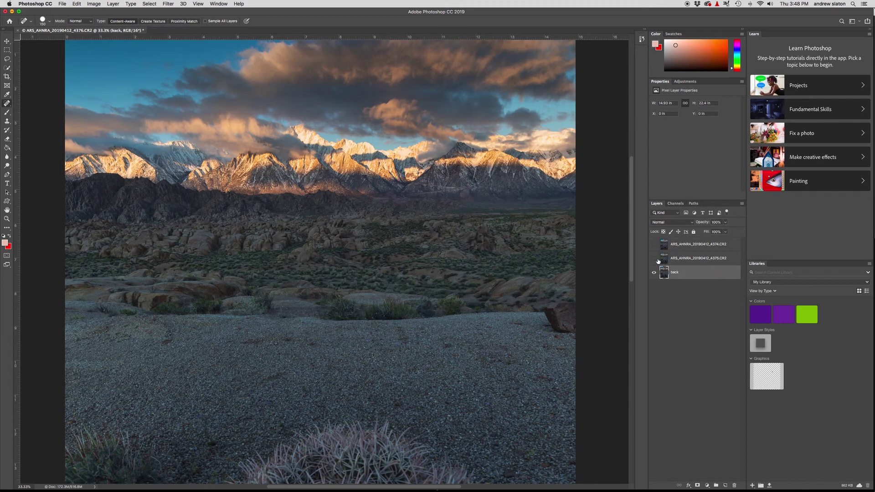
Make the 4375 layer visible and rename the middle and top layers 'mid' and 'fore'
{"action": "left_click", "coordinate": [654, 259]}
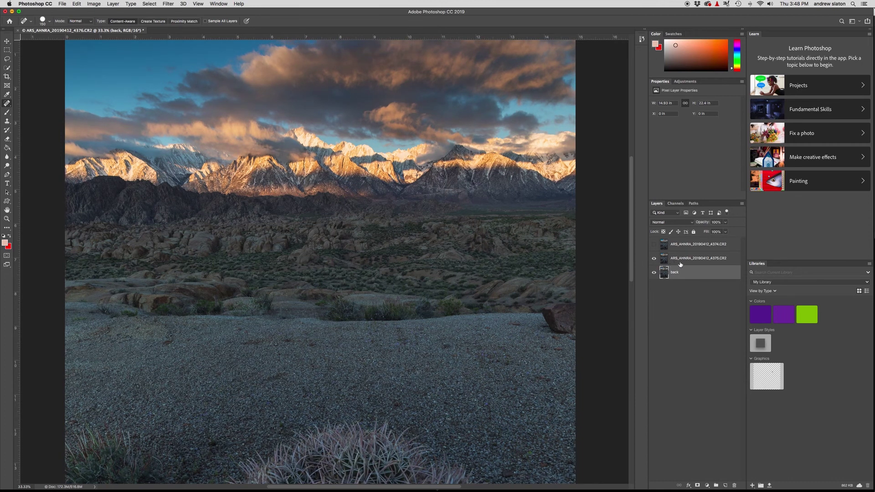
{"action": "double_click", "coordinate": [677, 258]}
{"action": "type", "text": "m"}
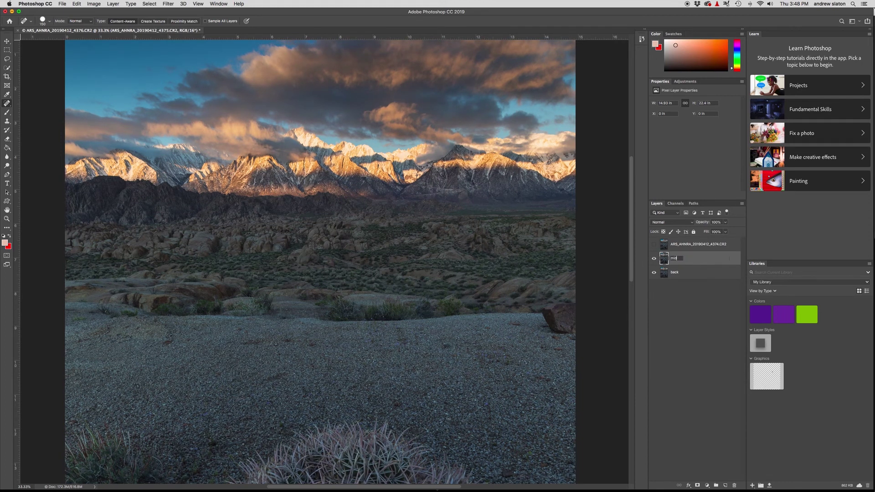
{"action": "type", "text": "id"}
{"action": "key", "text": "Return"}
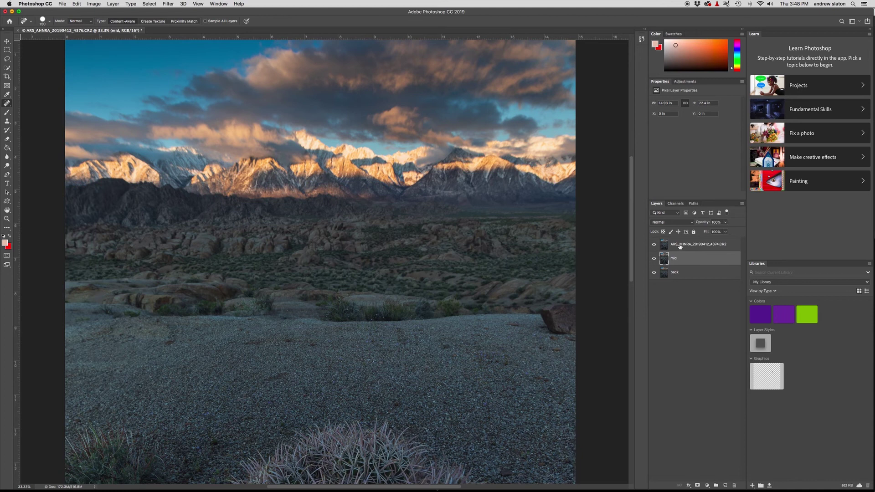
{"action": "double_click", "coordinate": [680, 245]}
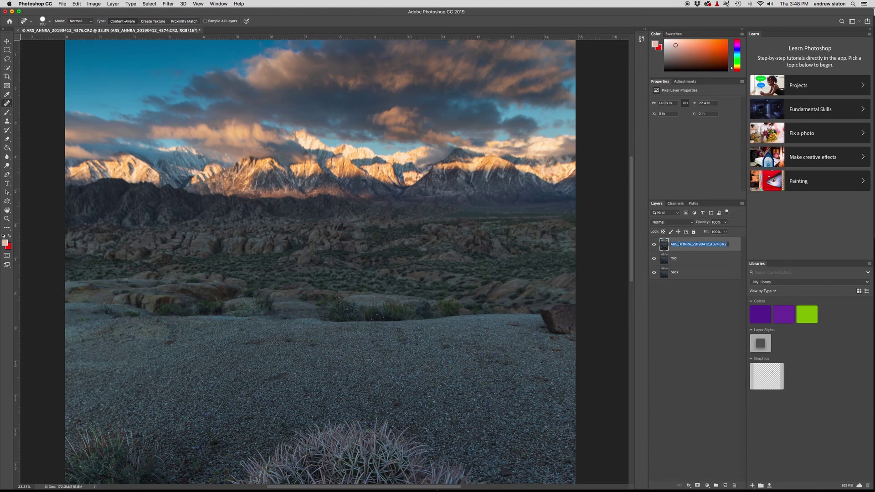
{"action": "type", "text": "fore"}
{"action": "key", "text": "Return"}
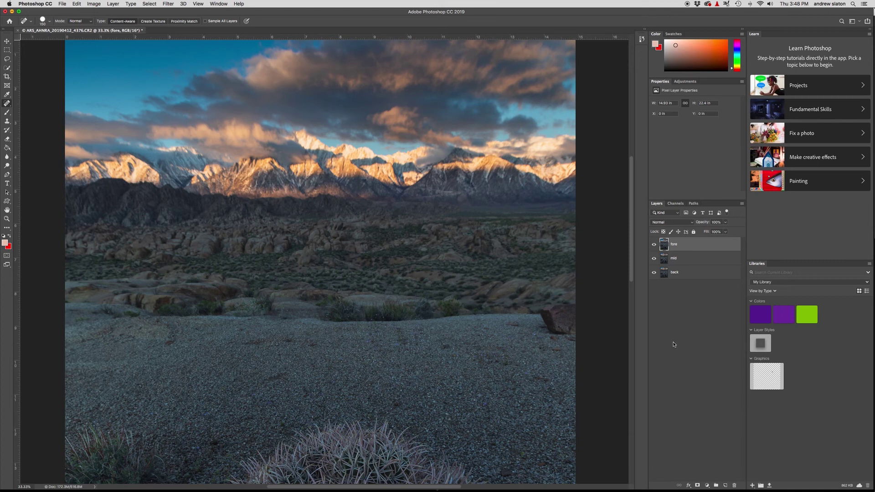
Zoom out to 12.5% and select all three frame layers
{"action": "key", "text": "super+y"}
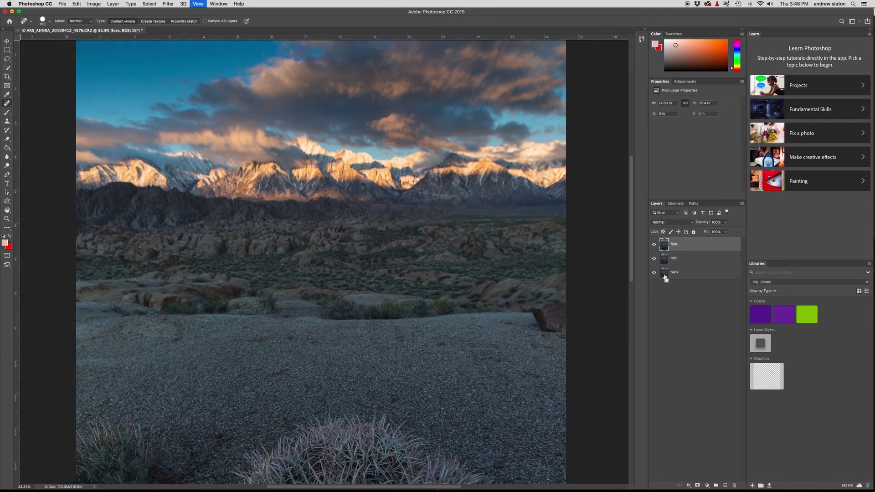
{"action": "key", "text": "super+minus"}
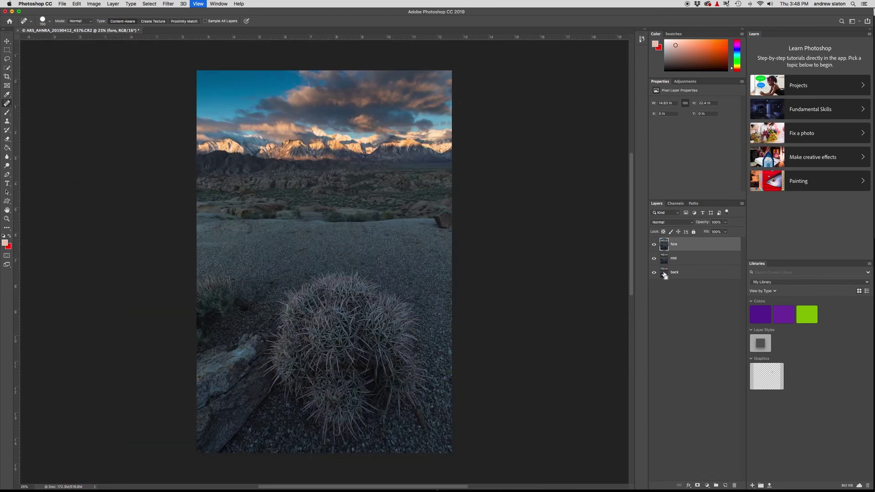
{"action": "key", "text": "super+minus"}
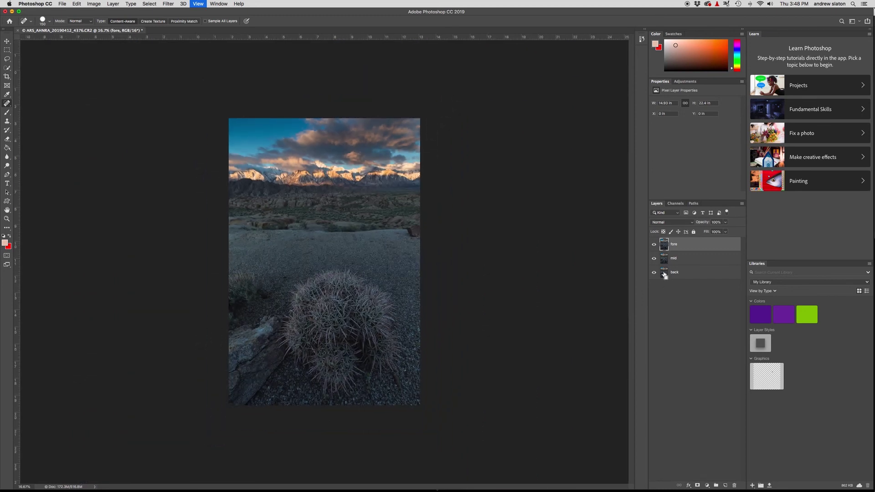
{"action": "key", "text": "super+minus"}
{"action": "left_click", "coordinate": [665, 273], "text": "shift"}
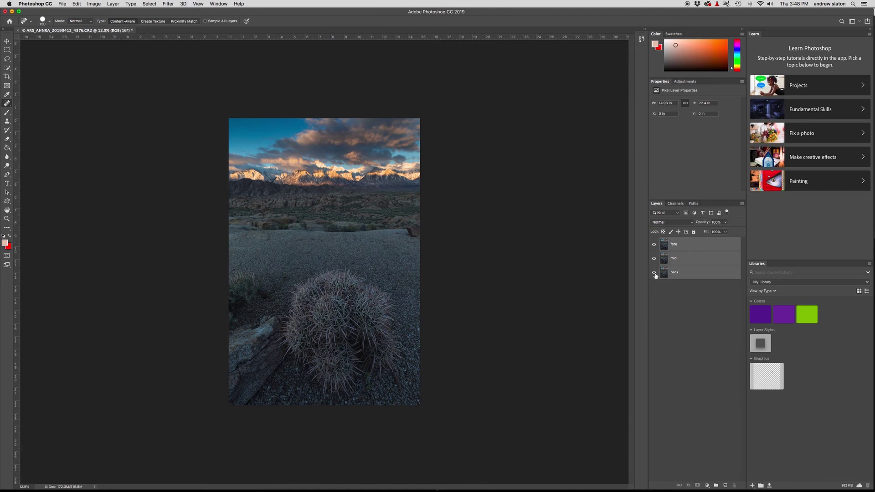
Run Edit > Auto-Align Layers with Auto projection, then hide fore to check alignment
{"action": "left_click", "coordinate": [61, 4]}
{"action": "left_click", "coordinate": [61, 4]}
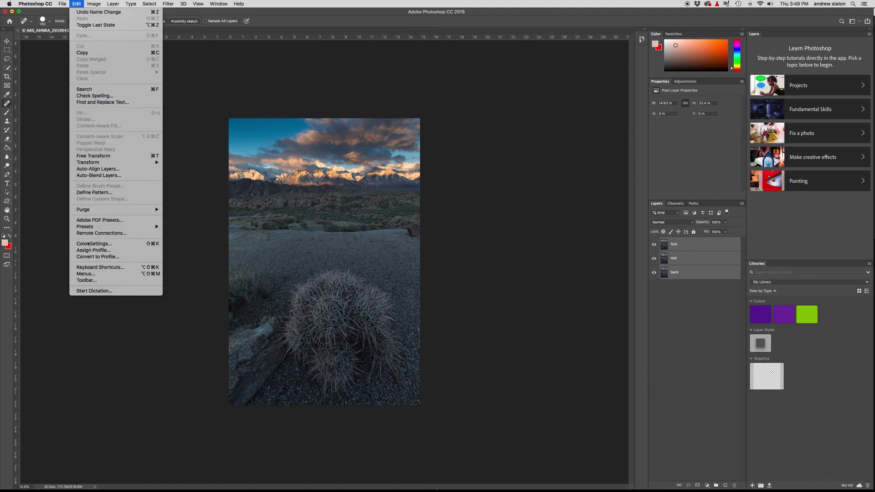
{"action": "left_click", "coordinate": [88, 169]}
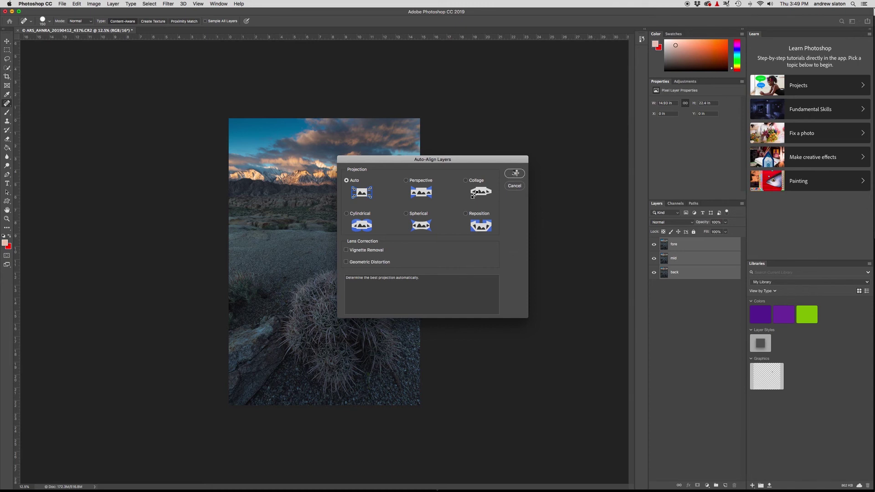
{"action": "left_click", "coordinate": [515, 174]}
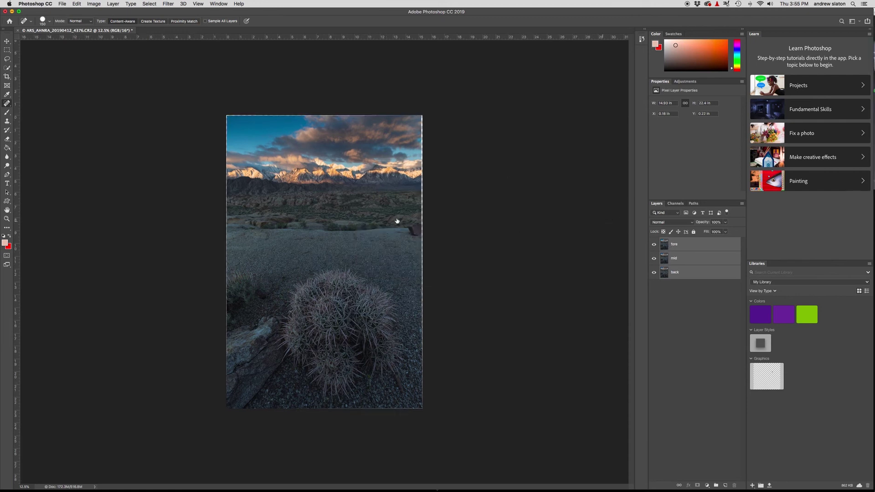
{"action": "left_click", "coordinate": [654, 244]}
Hide the layers to reveal the transparent edges, then crop them off with the Crop tool
{"action": "left_click", "coordinate": [654, 259]}
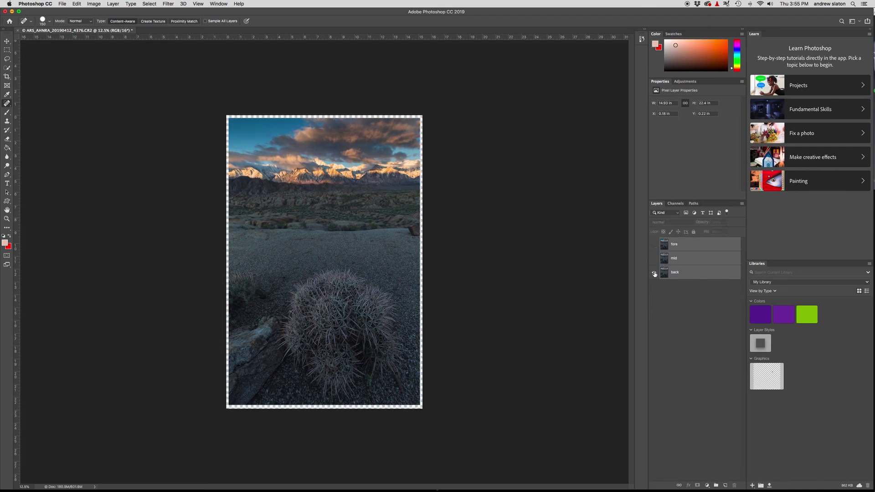
{"action": "left_click", "coordinate": [655, 272]}
{"action": "left_click_drag", "start_coordinate": [654, 272], "coordinate": [654, 244]}
{"action": "key", "text": "c"}
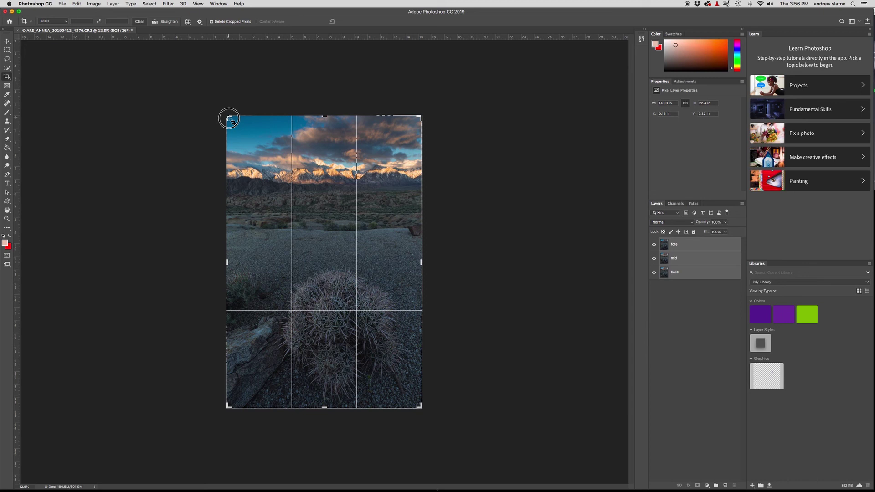
{"action": "left_click_drag", "start_coordinate": [231, 121], "coordinate": [232, 120]}
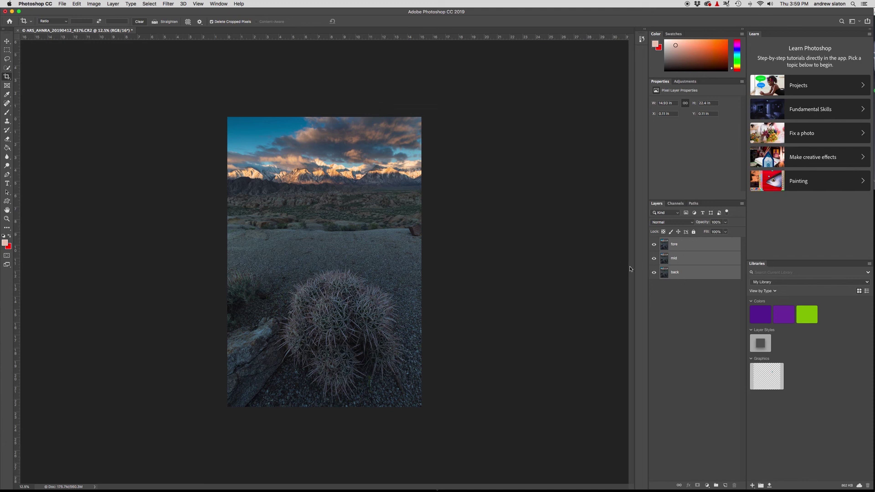
{"action": "left_click", "coordinate": [77, 4]}
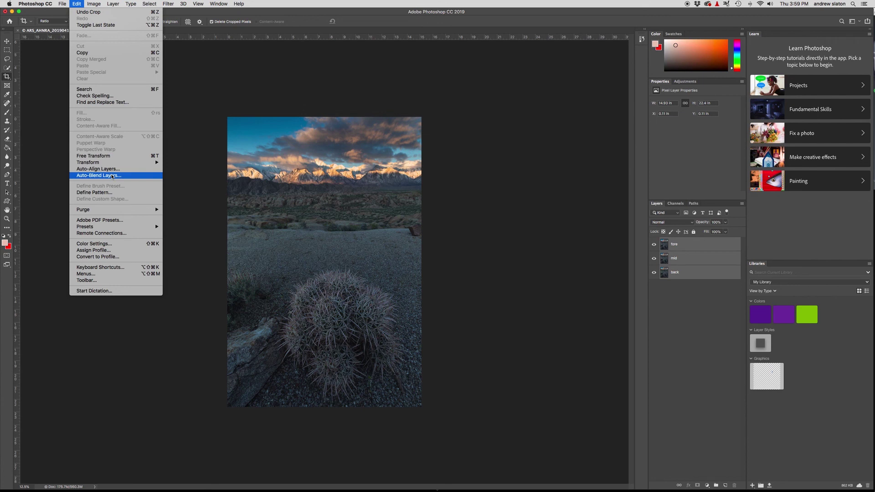
Auto-blend the layers as Stack Images with Content Aware Fill Transparent Areas unchecked
{"action": "left_click", "coordinate": [112, 176]}
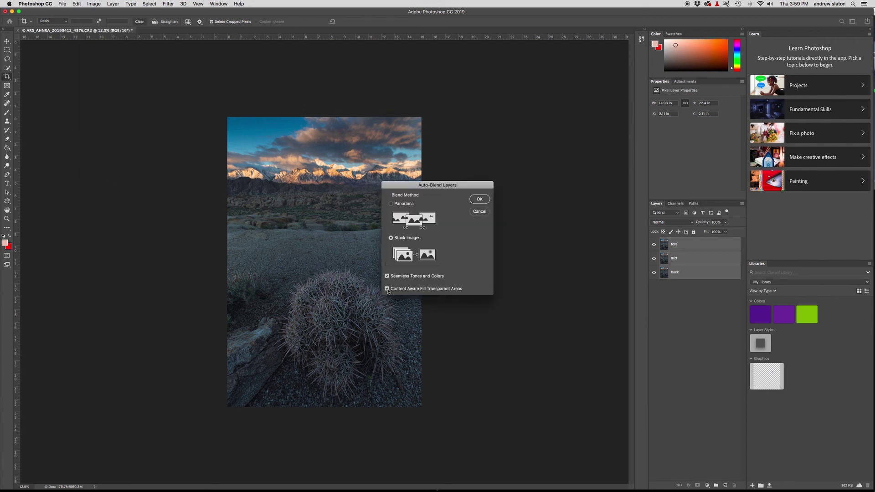
{"action": "left_click", "coordinate": [387, 289]}
{"action": "left_click", "coordinate": [480, 200]}
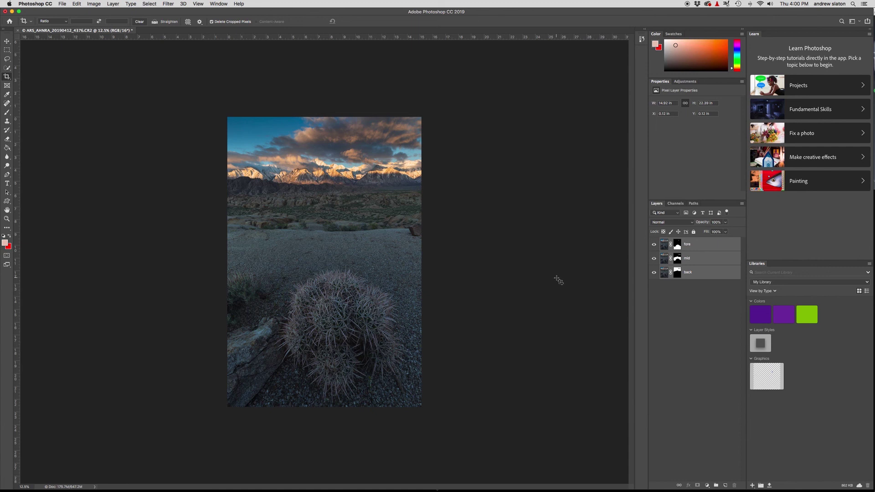
{"action": "key", "text": "super"}
{"action": "key", "text": "super+equal"}
{"action": "key", "text": "super+equal"}
{"action": "key", "text": "super+equal"}
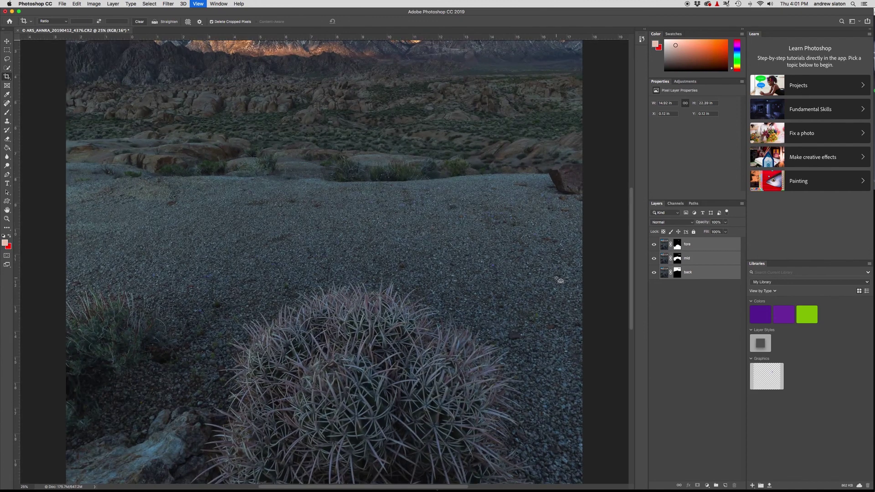
{"action": "key", "text": "super+equal"}
{"action": "key", "text": "super+equal"}
{"action": "key", "text": "super+equal"}
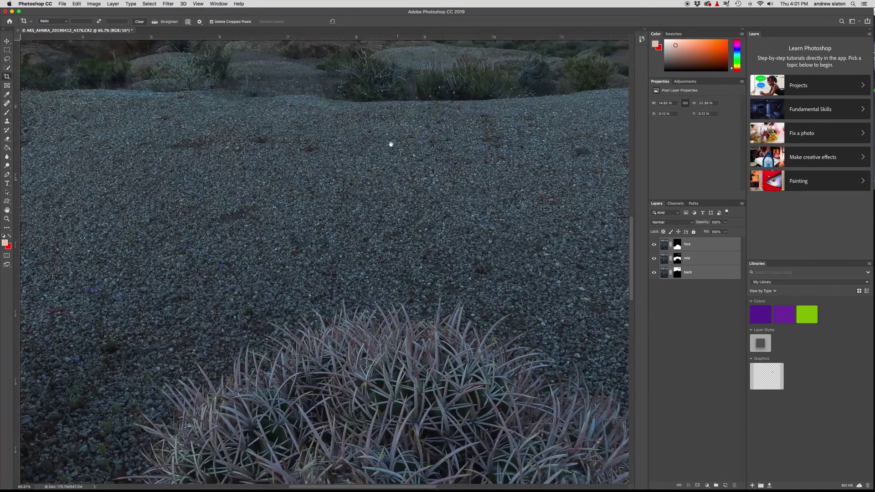
{"action": "scroll", "coordinate": [391, 144], "scroll_direction": "down", "scroll_amount": 5}
{"action": "left_click_drag", "start_coordinate": [391, 144], "coordinate": [357, 424]}
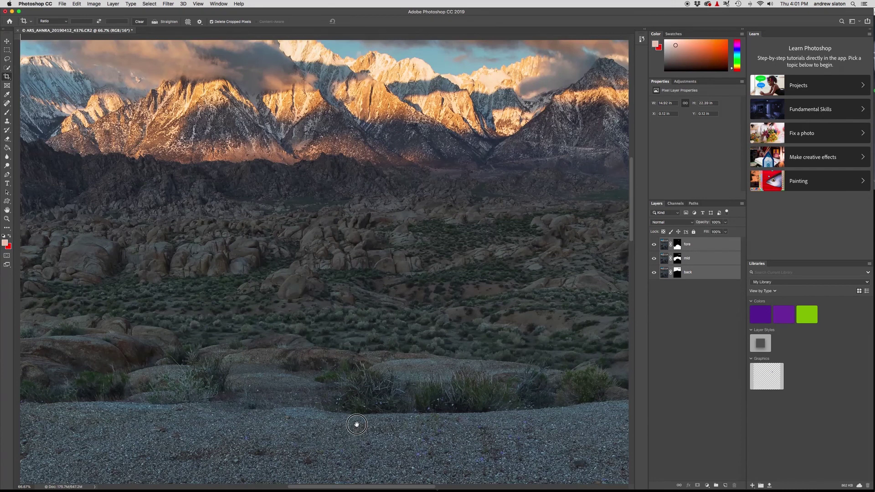
{"action": "left_click_drag", "start_coordinate": [157, 355], "coordinate": [454, 327]}
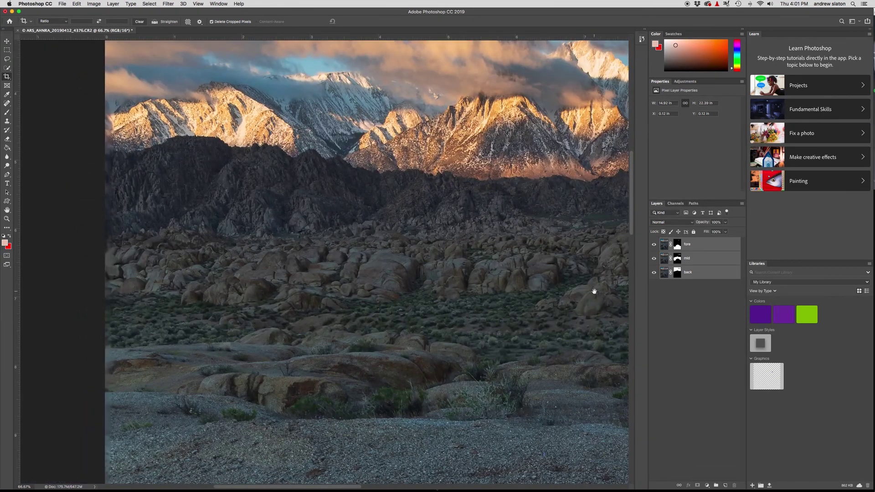
{"action": "left_click", "coordinate": [684, 246]}
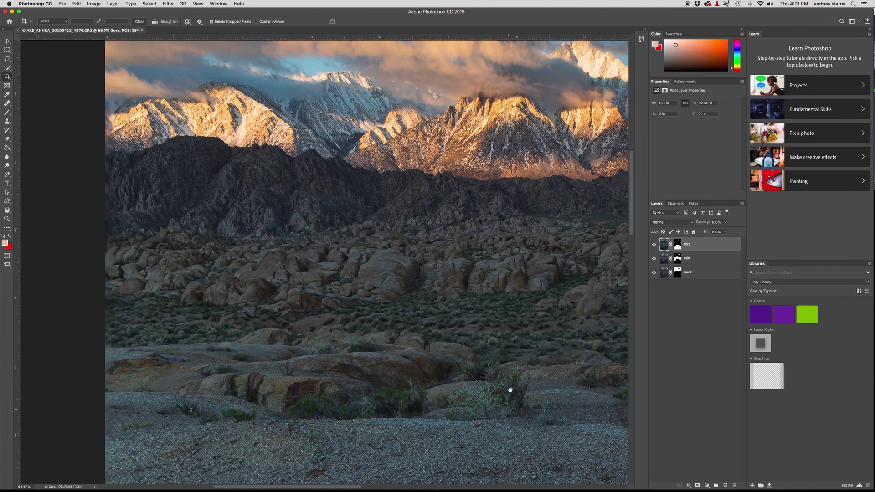
{"action": "left_click_drag", "start_coordinate": [473, 219], "coordinate": [182, 441]}
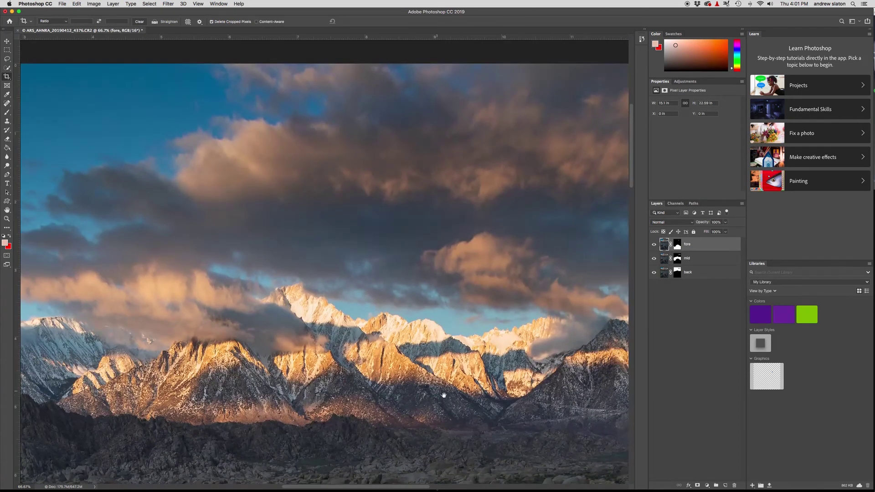
{"action": "left_click_drag", "start_coordinate": [446, 396], "coordinate": [399, 245]}
{"action": "left_click_drag", "start_coordinate": [384, 362], "coordinate": [462, 208]}
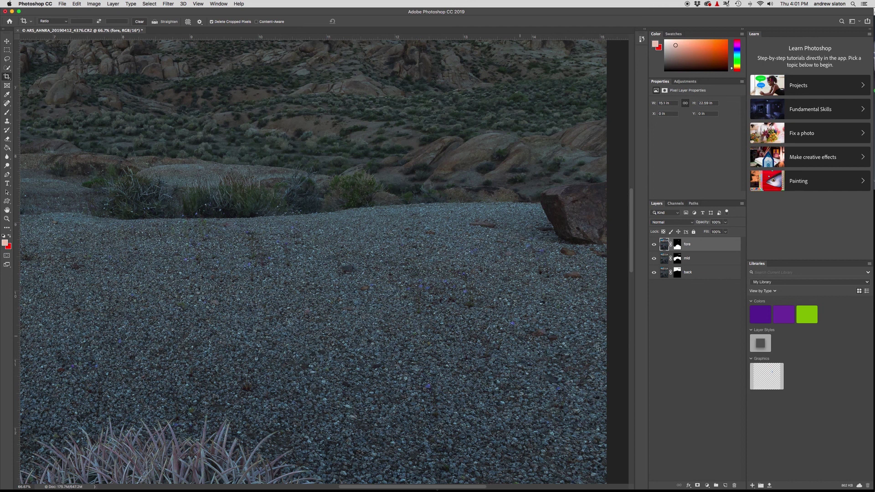
Stamp all visible layers into a new merged Layer 1 with Cmd+Opt+Shift+E
{"action": "key", "text": "super"}
{"action": "key", "text": "super+alt+shift+e"}
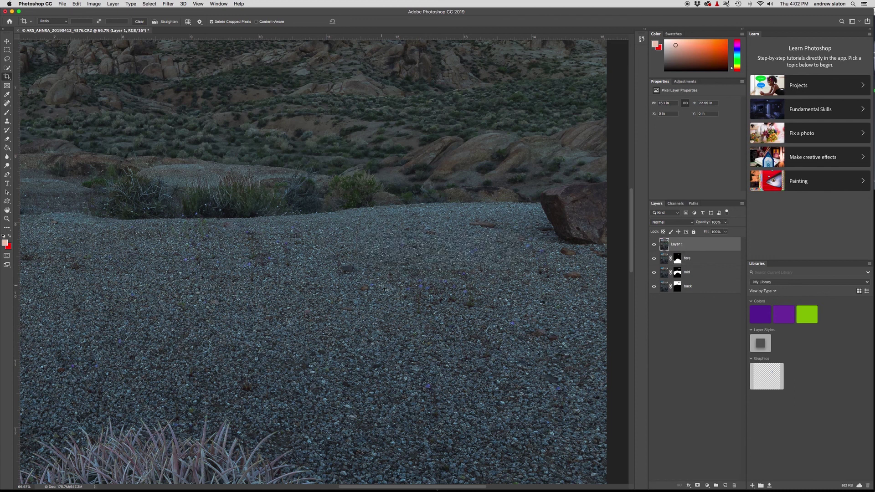
{"action": "key", "text": "super+minus"}
{"action": "key", "text": "super+minus"}
{"action": "key", "text": "super+minus"}
{"action": "key", "text": "super+minus"}
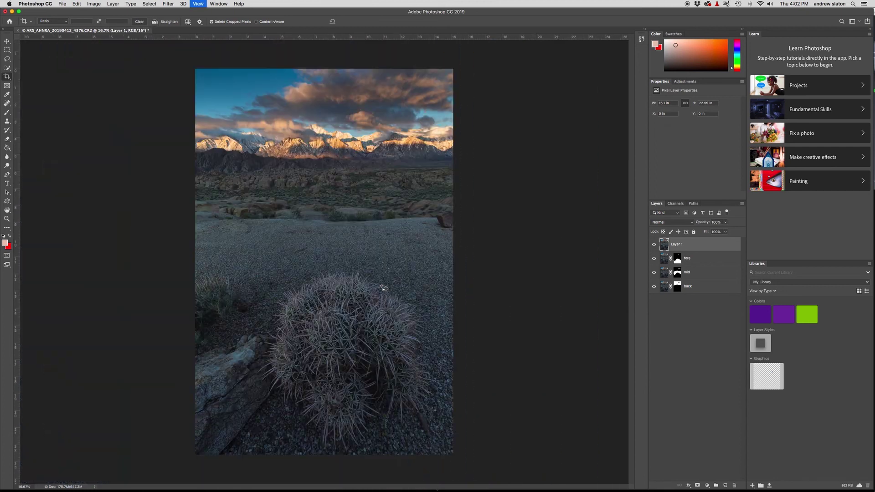
Select the fore, mid and back layers and delete them, confirming Yes
{"action": "left_click", "coordinate": [666, 259]}
{"action": "left_click", "coordinate": [667, 287], "text": "shift"}
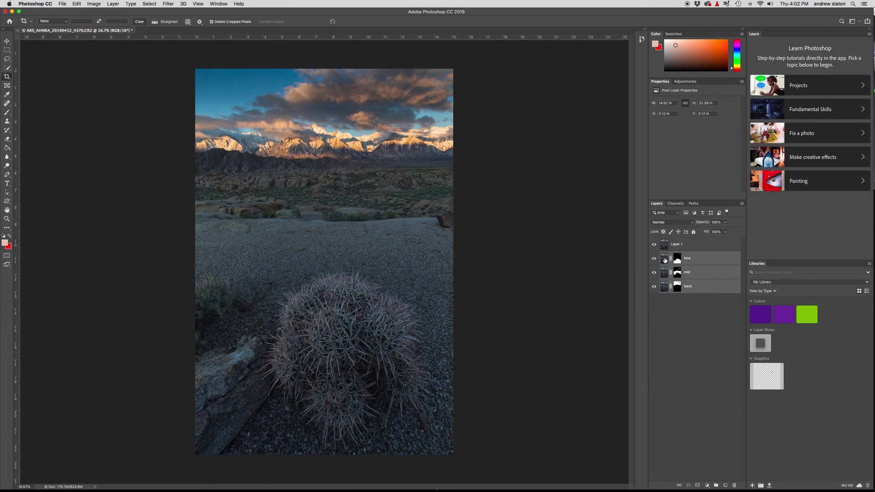
{"action": "left_click", "coordinate": [735, 486]}
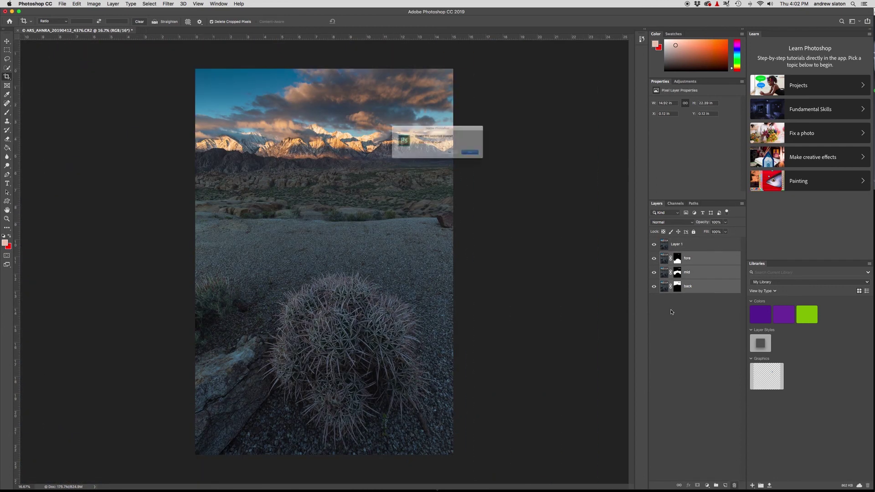
{"action": "left_click", "coordinate": [492, 173]}
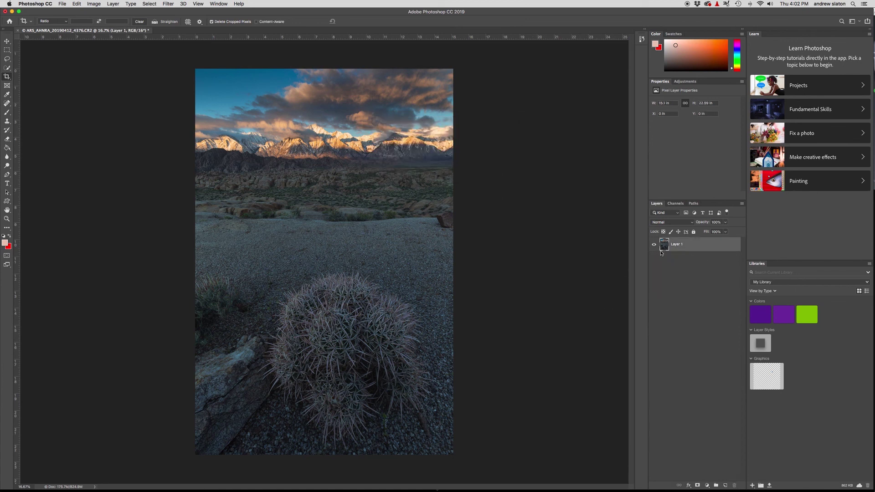